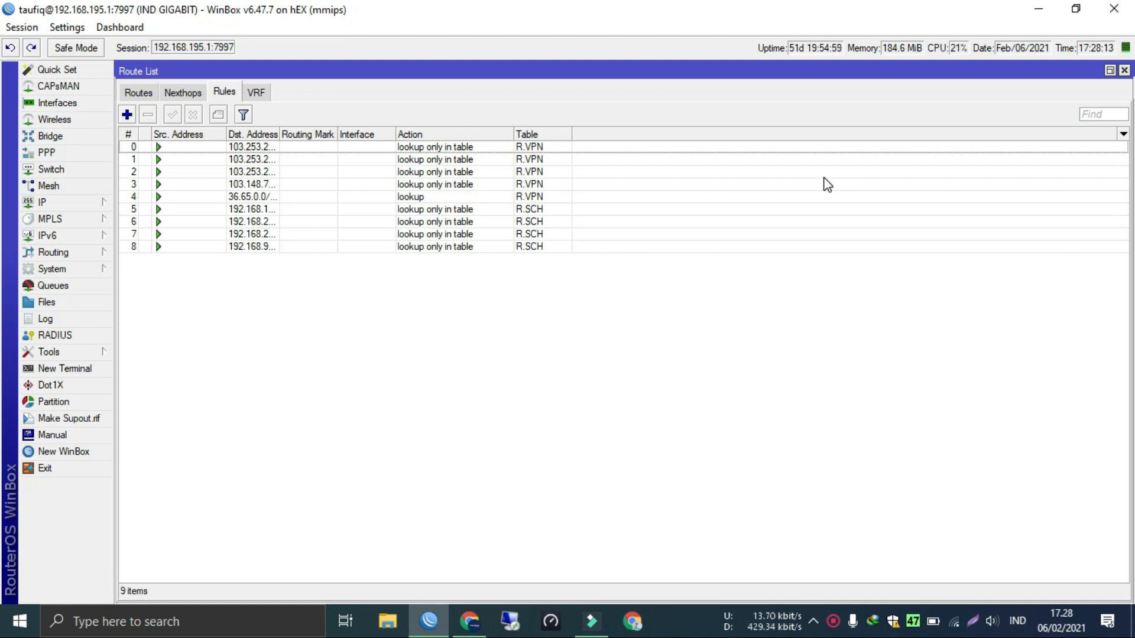
# Switch to Canva in the browser and create a blank presentation design
pyautogui.click(470, 621)
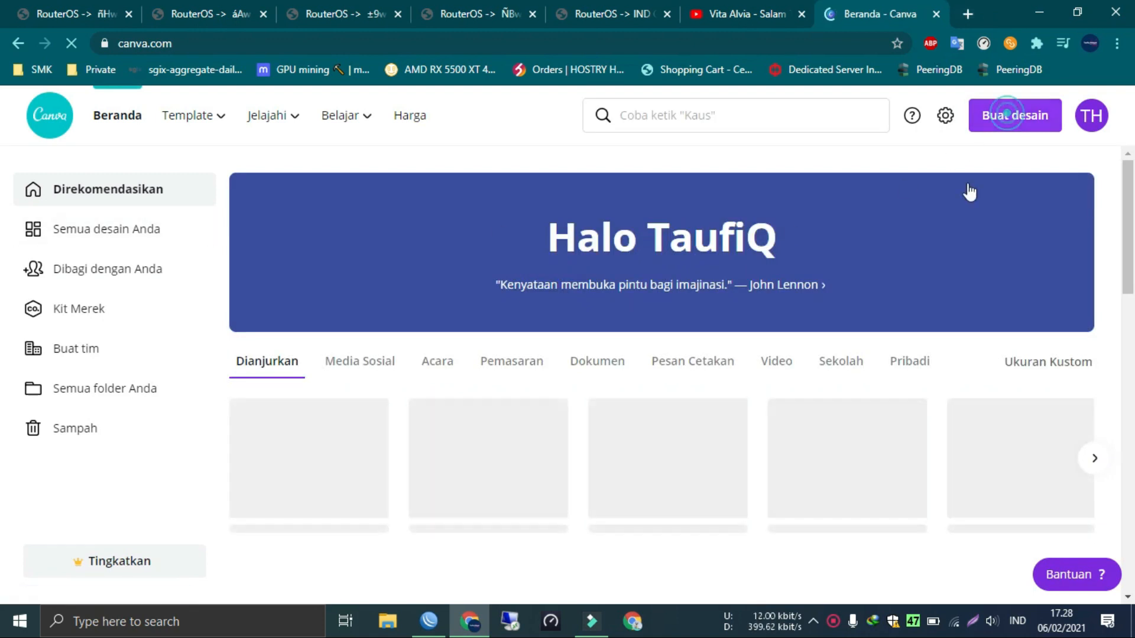
pyautogui.click(1015, 115)
pyautogui.click(884, 239)
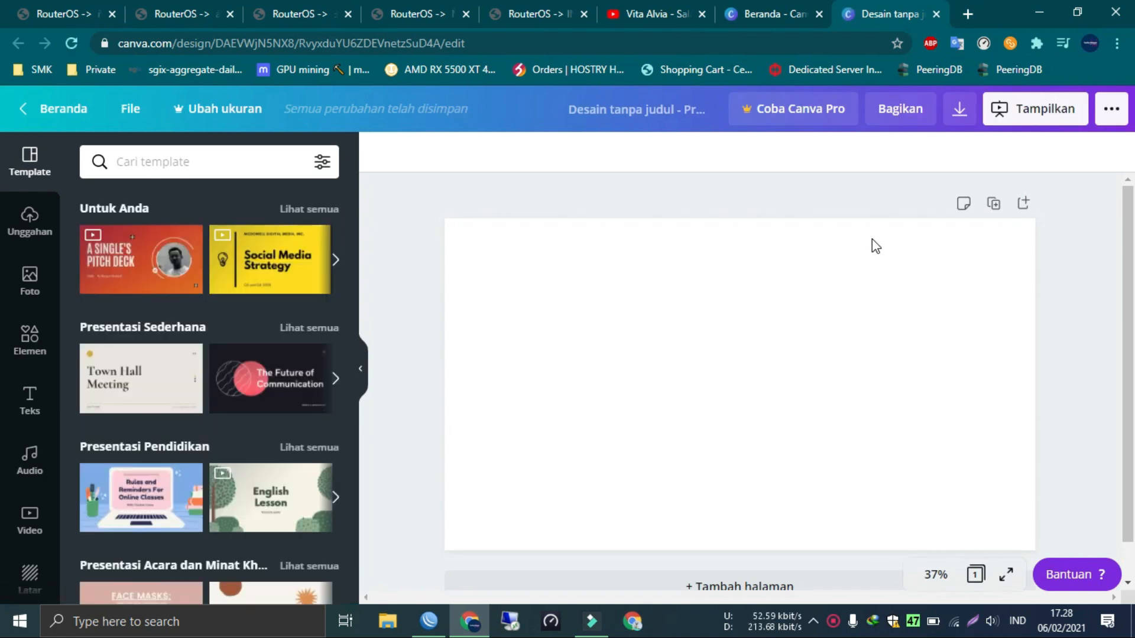
# Search the graphic elements for "kotak" and for "router"
pyautogui.click(43, 333)
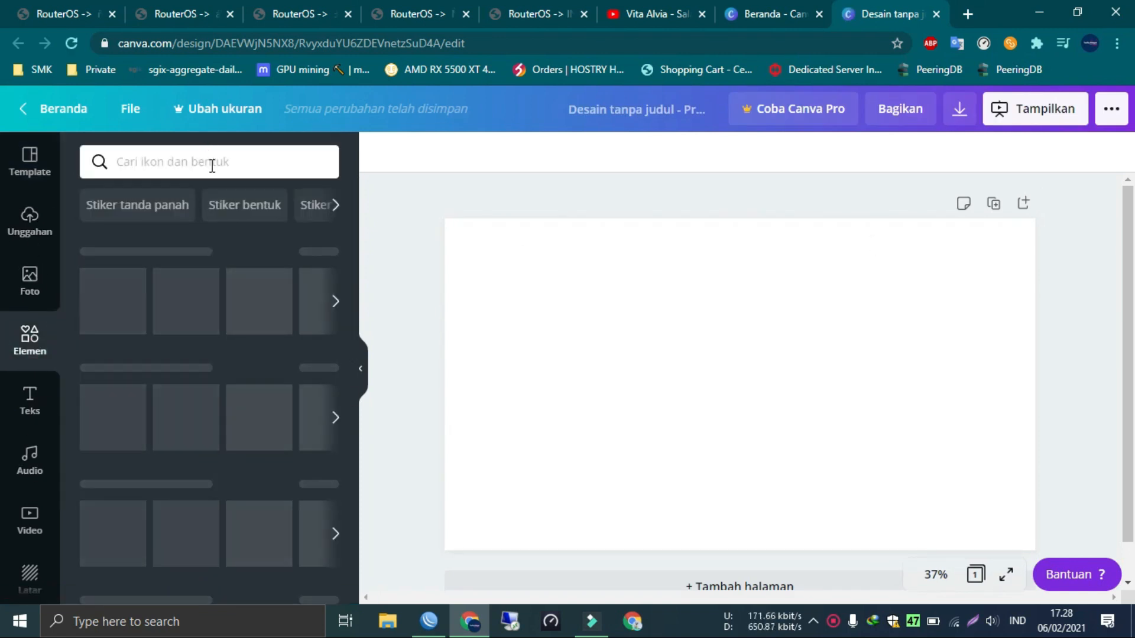
pyautogui.click(225, 165)
pyautogui.write('kotak')
pyautogui.press('Return')
pyautogui.click(88, 158)
pyautogui.write('router')
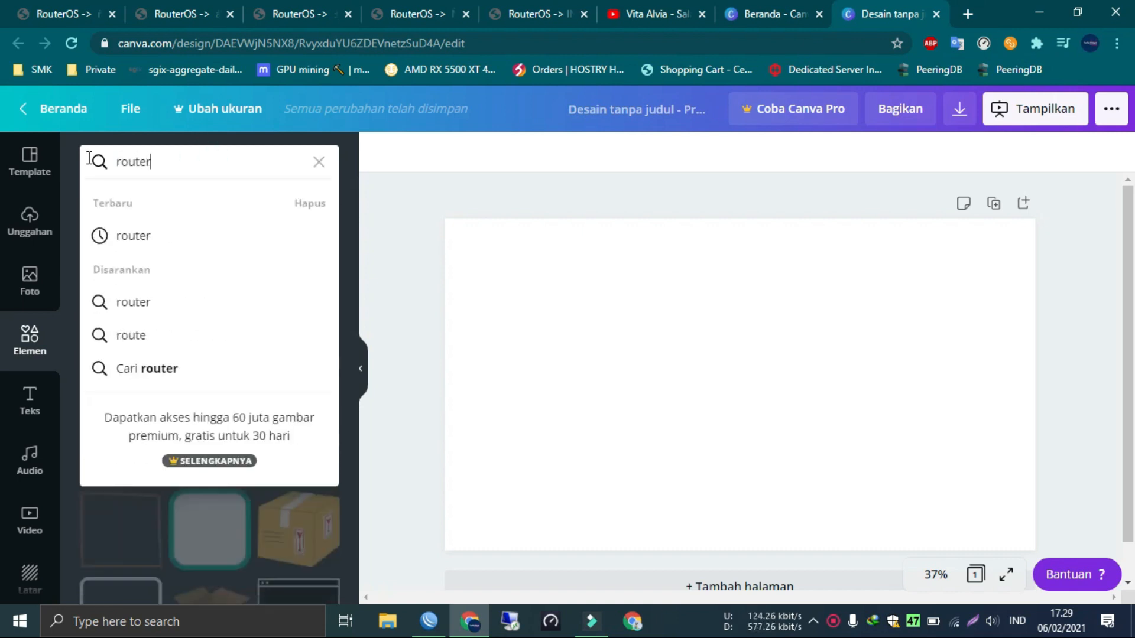
pyautogui.press('Return')
pyautogui.click(121, 373)
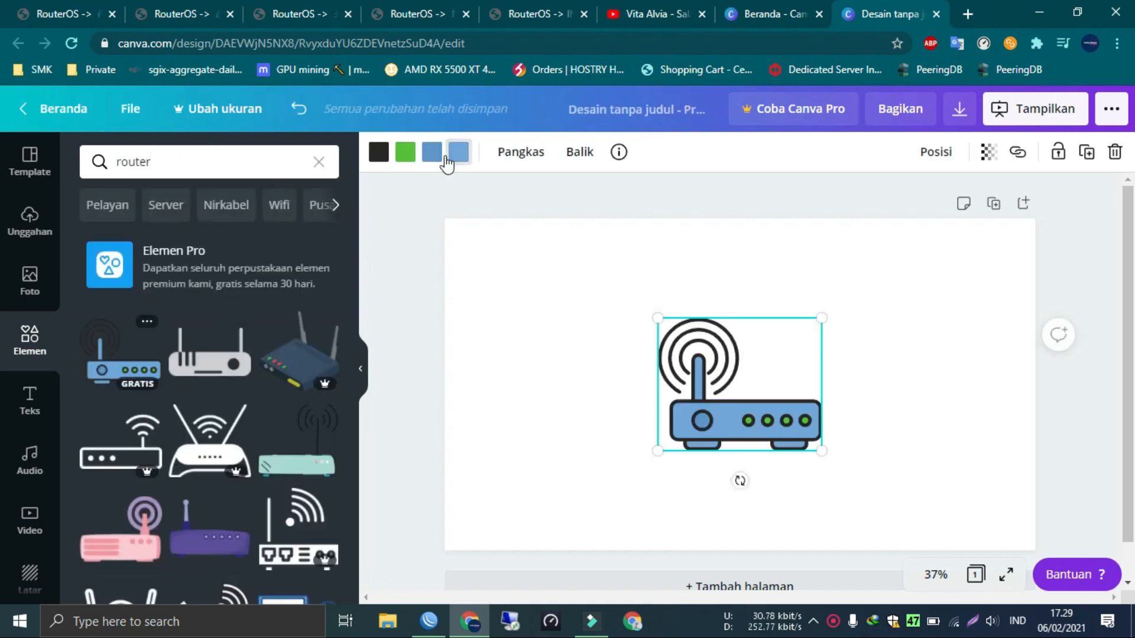
pyautogui.click(405, 152)
pyautogui.click(99, 435)
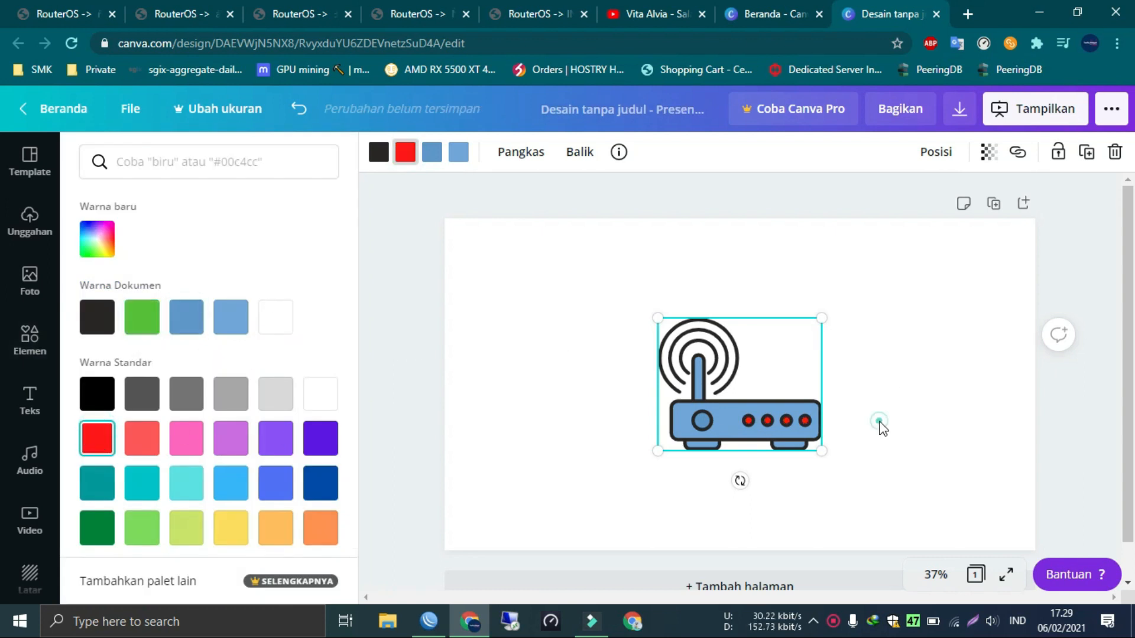
pyautogui.click(882, 428)
pyautogui.moveTo(760, 358); pyautogui.dragTo(853, 336)
pyautogui.click(853, 336)
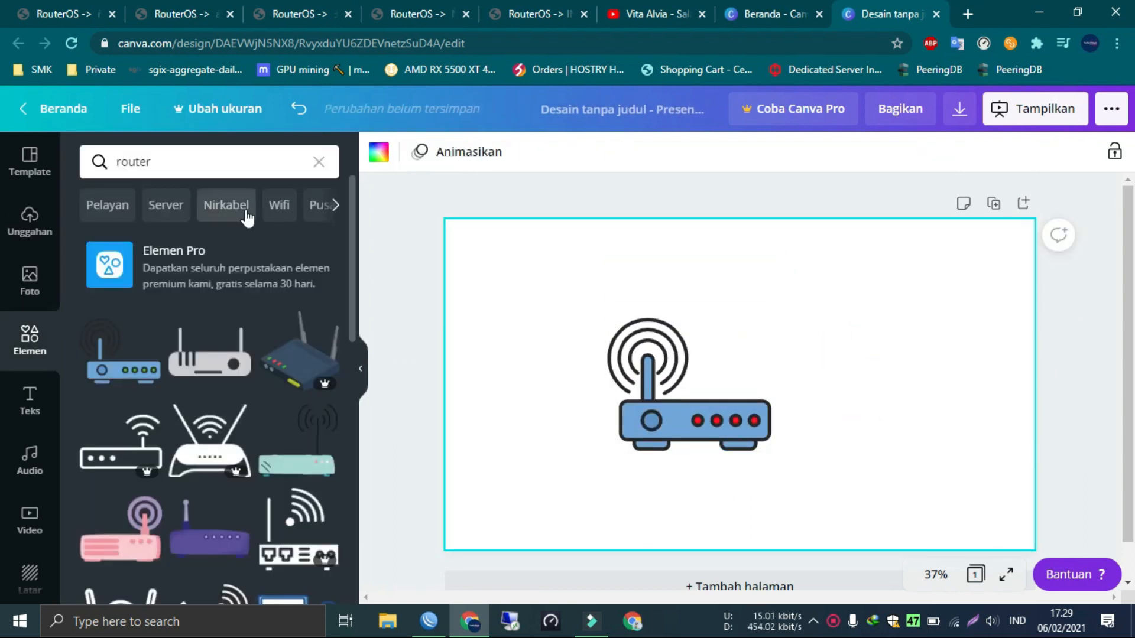
pyautogui.click(665, 405)
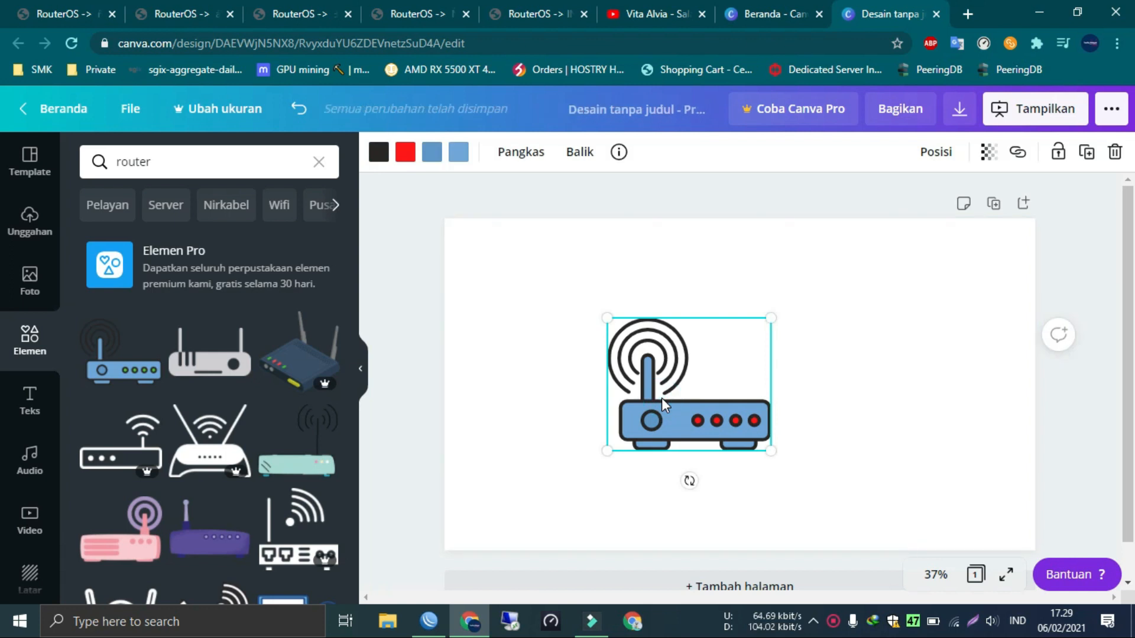
pyautogui.press('Delete')
# Add the free blue Wi-Fi router graphic and place it at the lower centre of the slide
pyautogui.click(125, 355)
pyautogui.moveTo(711, 374); pyautogui.dragTo(711, 433)
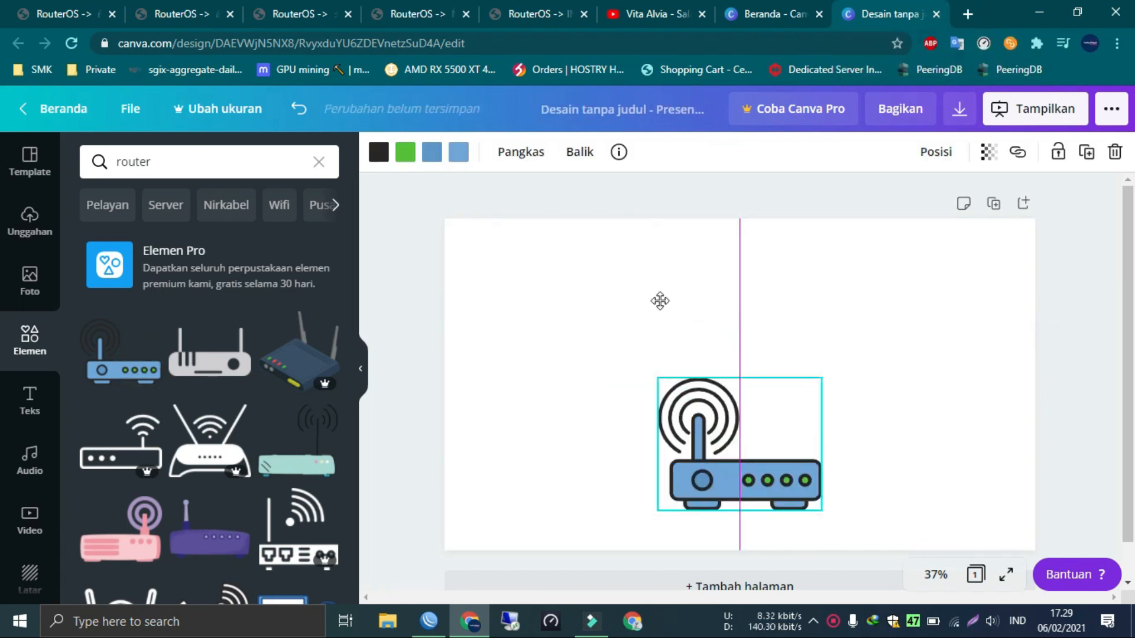
# Search the elements for "cloud", add the thought cloud graphic to the slide's upper area and recolour it green
pyautogui.click(159, 169)
pyautogui.hotkey('ctrl', 'a')
pyautogui.write('cloud')
pyautogui.press('Return')
pyautogui.click(210, 306)
pyautogui.click(379, 152)
pyautogui.click(142, 317)
pyautogui.moveTo(716, 334); pyautogui.dragTo(866, 266)
# Duplicate the cloud in black so the two clouds sit side by side, and shift the router slightly left below them
pyautogui.hotkey('ctrl', 'd')
pyautogui.click(97, 317)
pyautogui.click(740, 471)
pyautogui.moveTo(740, 471); pyautogui.dragTo(709, 477)
# Search the elements for "arrow" and place the red round-ended arrow pointing from the router to the black cloud
pyautogui.click(205, 161)
pyautogui.hotkey('ctrl', 'a')
pyautogui.write('arrow')
pyautogui.press('Return')
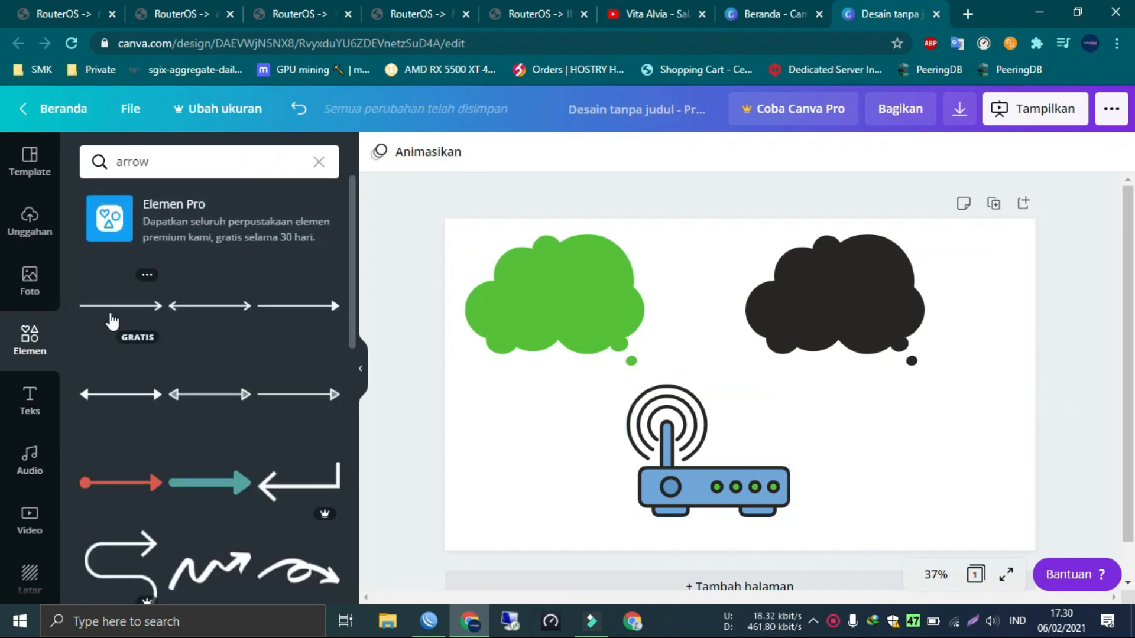
pyautogui.click(124, 483)
pyautogui.moveTo(734, 378); pyautogui.dragTo(926, 415)
pyautogui.moveTo(932, 477); pyautogui.dragTo(1068, 453)
pyautogui.moveTo(971, 261); pyautogui.dragTo(799, 363)
# Duplicate the red arrow and point the copy from the router to the green cloud
pyautogui.hotkey('ctrl', 'c')
pyautogui.hotkey('ctrl', 'v')
pyautogui.moveTo(839, 444); pyautogui.dragTo(691, 422)
pyautogui.moveTo(653, 379); pyautogui.dragTo(623, 348)
pyautogui.click(414, 397)
# Add a heading with the text "ISP 1" and move it onto the black cloud
pyautogui.click(30, 402)
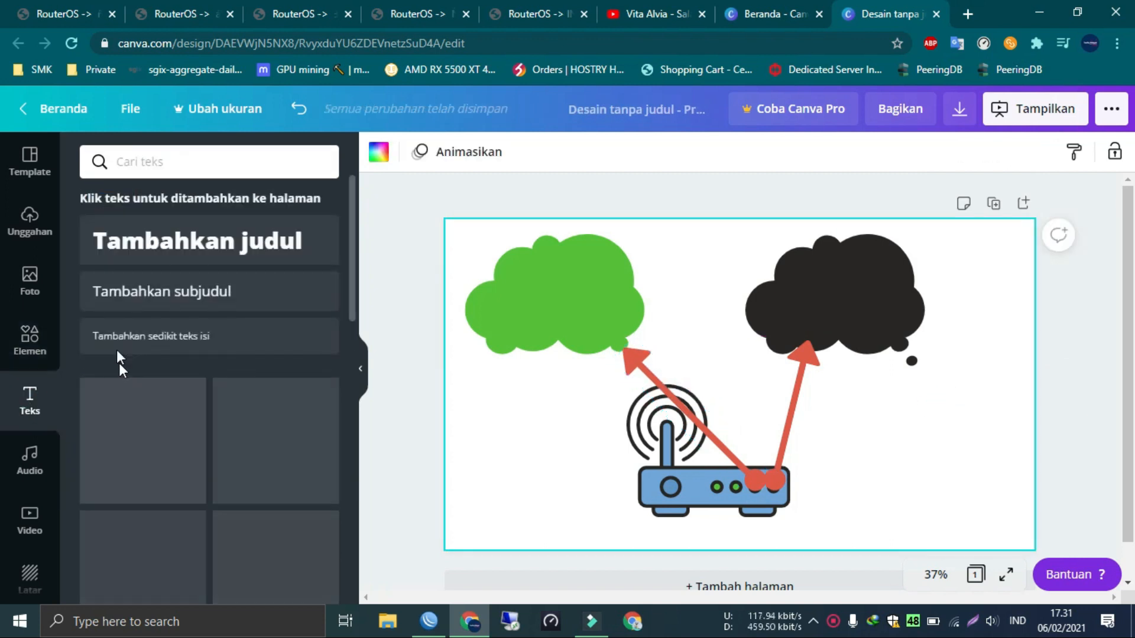
pyautogui.click(160, 243)
pyautogui.write('ISP 1')
pyautogui.scroll(-1, 558, 393)
pyautogui.click(558, 393)
pyautogui.moveTo(739, 345); pyautogui.dragTo(835, 255)
# Duplicate the "ISP 1" heading for the green cloud and change the black cloud's label to "ISP 2"
pyautogui.hotkey('ctrl', 'c')
pyautogui.hotkey('ctrl', 'v')
pyautogui.doubleClick(867, 256)
pyautogui.write('2')
pyautogui.click(909, 405)
# Add a heading with the text "Router Mikrotik" directly below the router graphic
pyautogui.click(201, 242)
pyautogui.write('rOUTER mIKROTIK')
pyautogui.moveTo(656, 350); pyautogui.dragTo(654, 498)
pyautogui.click(940, 405)
pyautogui.doubleClick(802, 492)
pyautogui.write('Router Mikrotik')
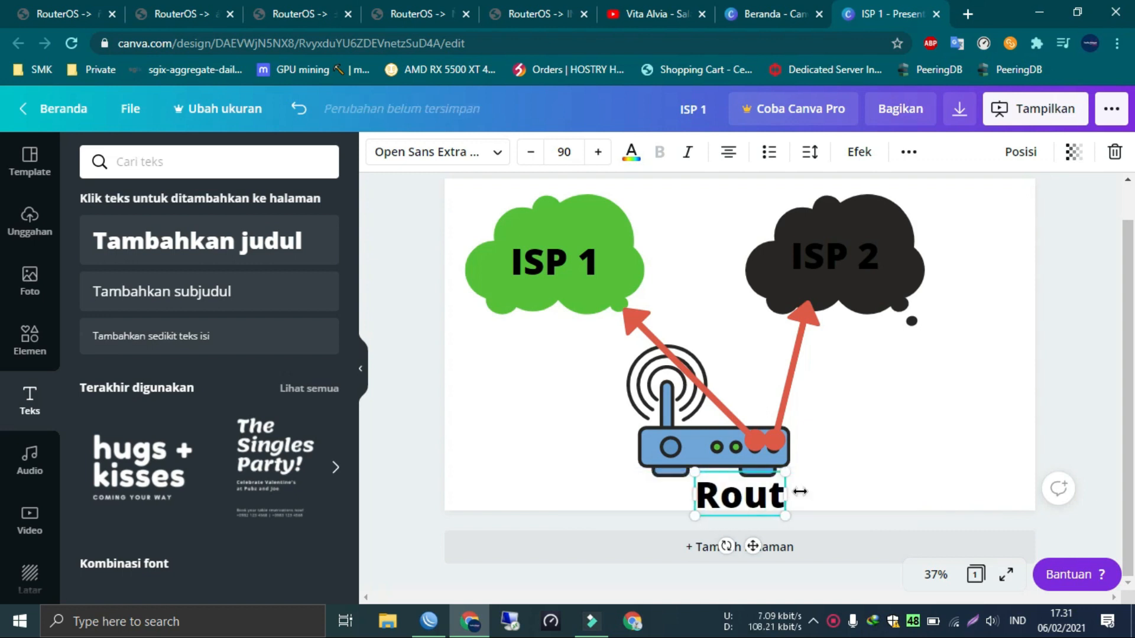
pyautogui.click(1013, 395)
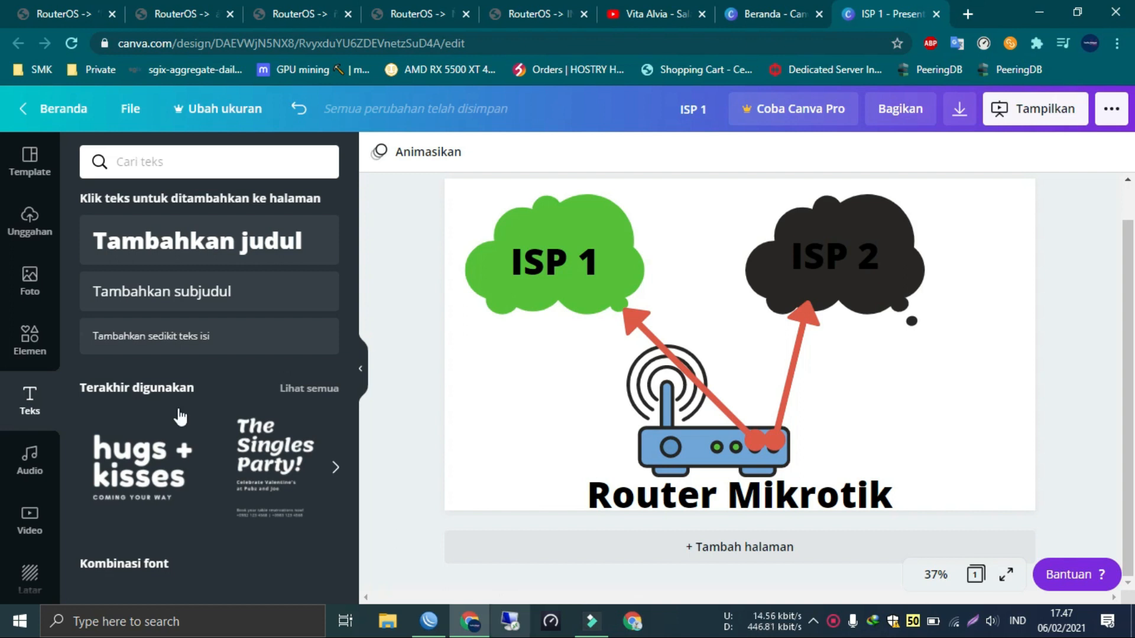
# Replace the heading text below the router with "VPN Lewat ISP 1"
pyautogui.click(765, 494)
pyautogui.doubleClick(764, 494)
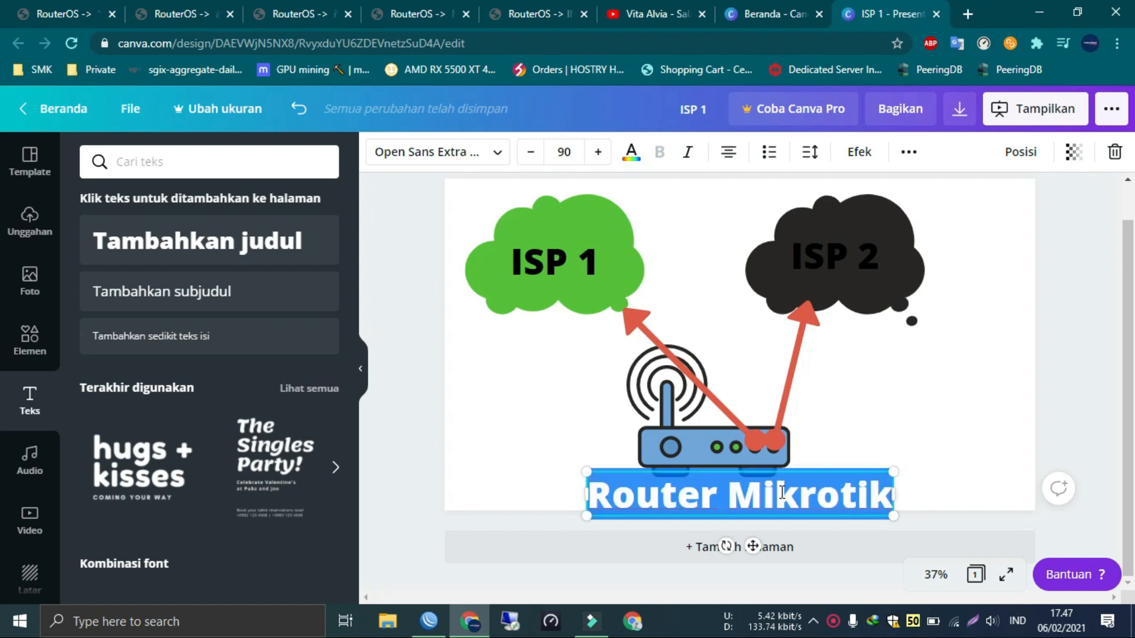
pyautogui.write('VPN L')
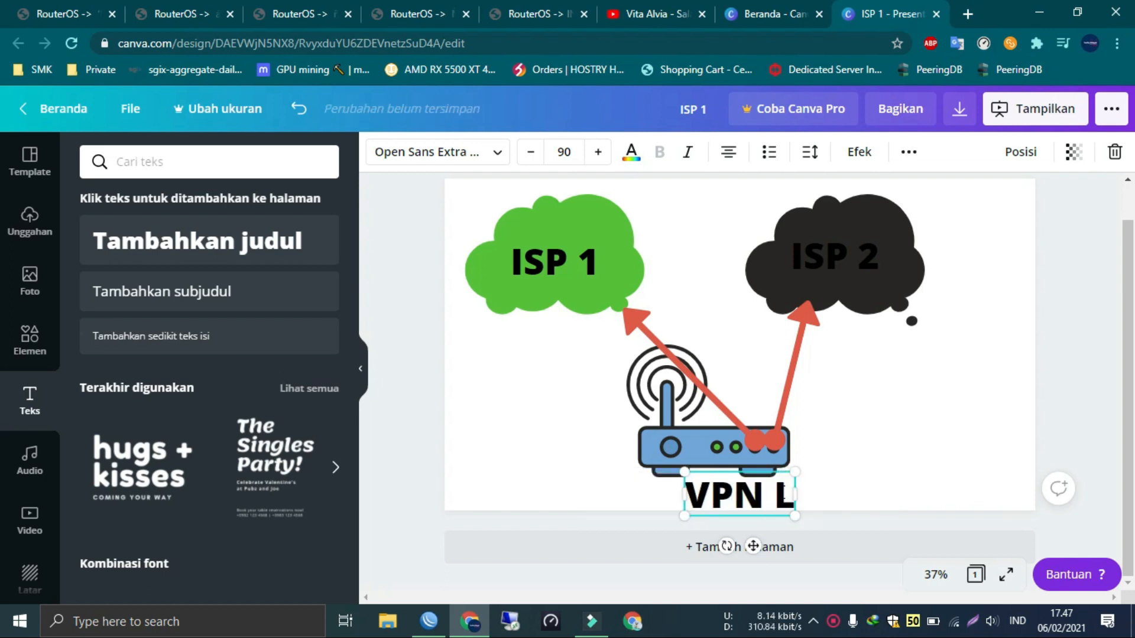
pyautogui.write('ewat IS')
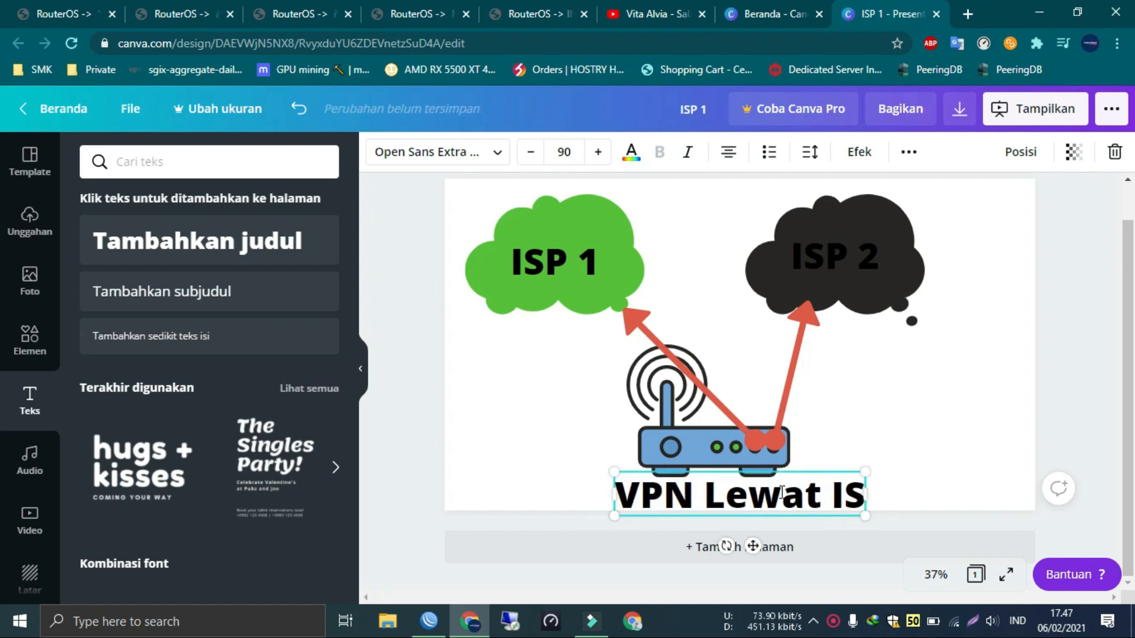
pyautogui.write('P 1')
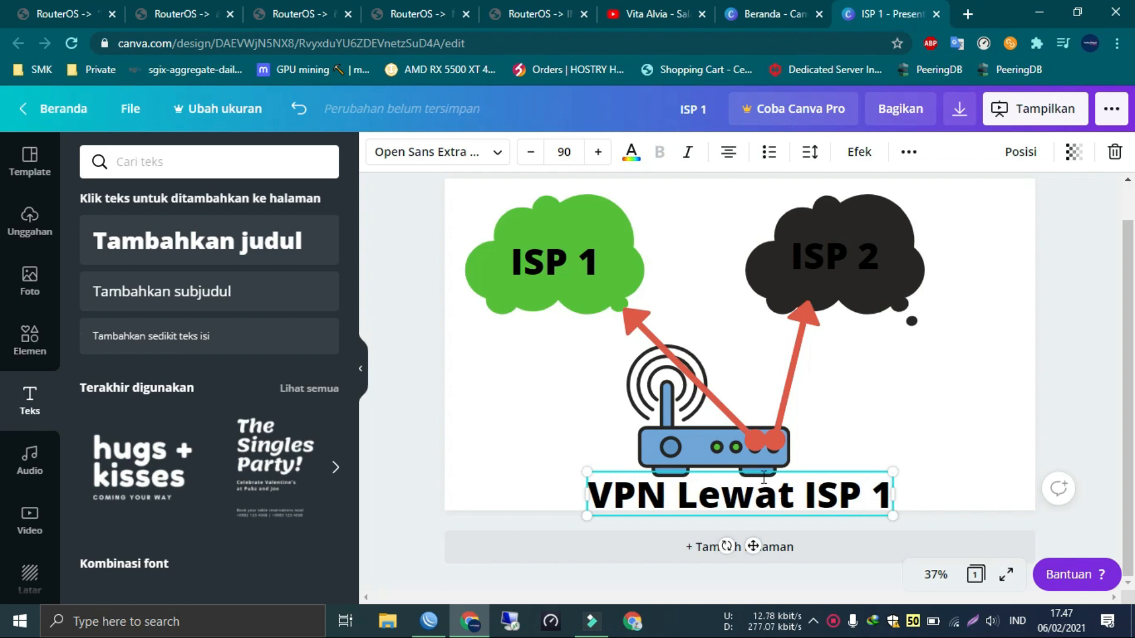
pyautogui.click(587, 420)
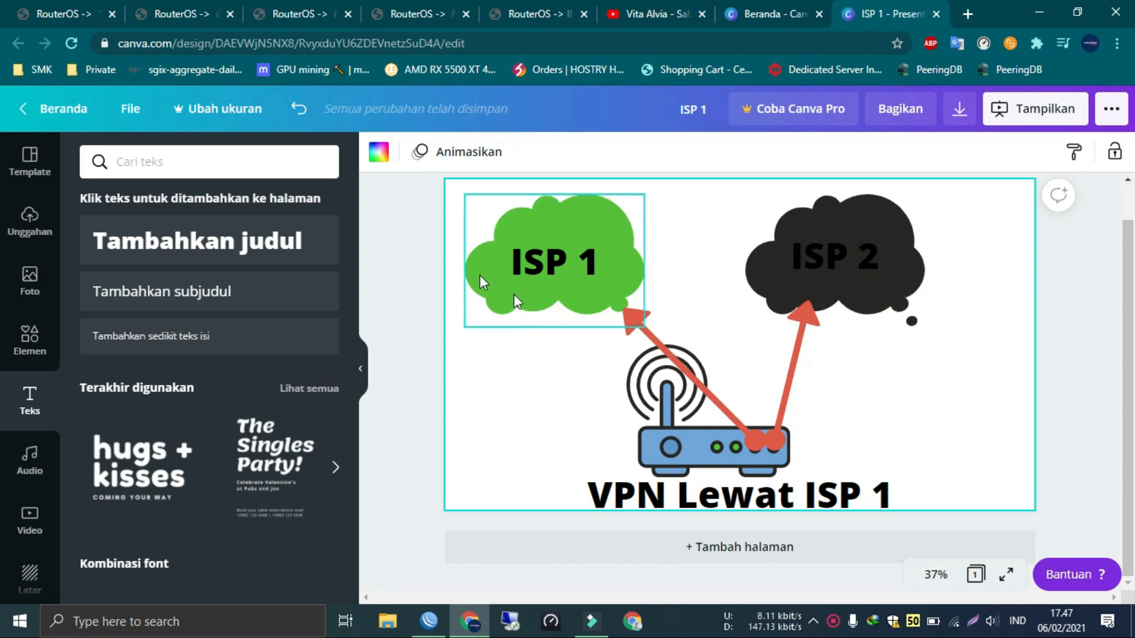
pyautogui.click(412, 258)
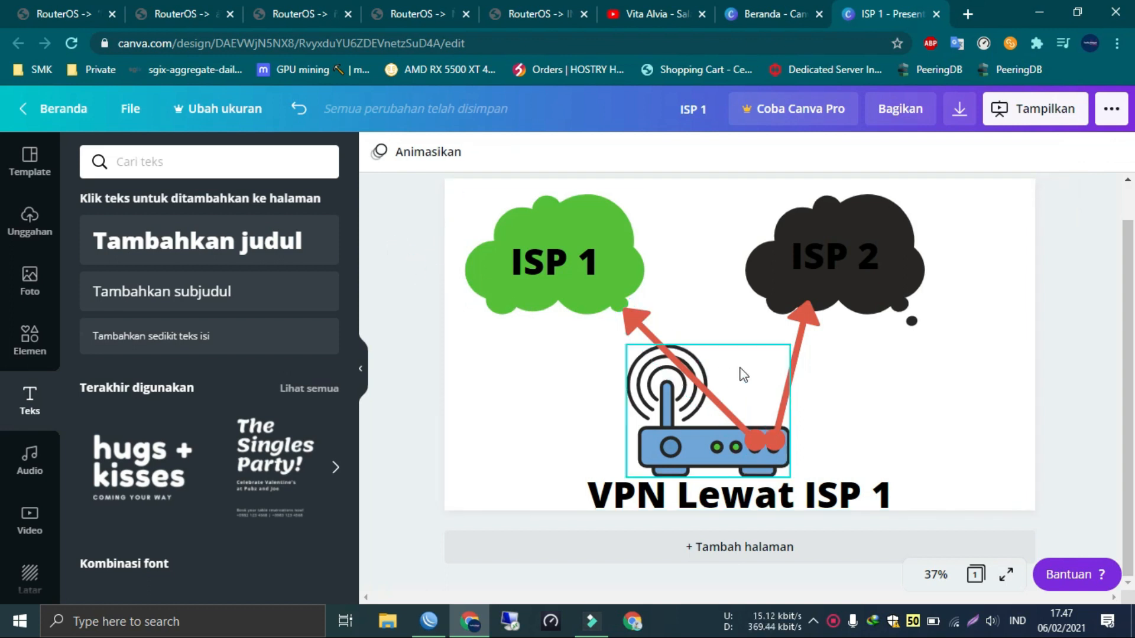
pyautogui.moveTo(1130, 328); pyautogui.dragTo(1130, 321)
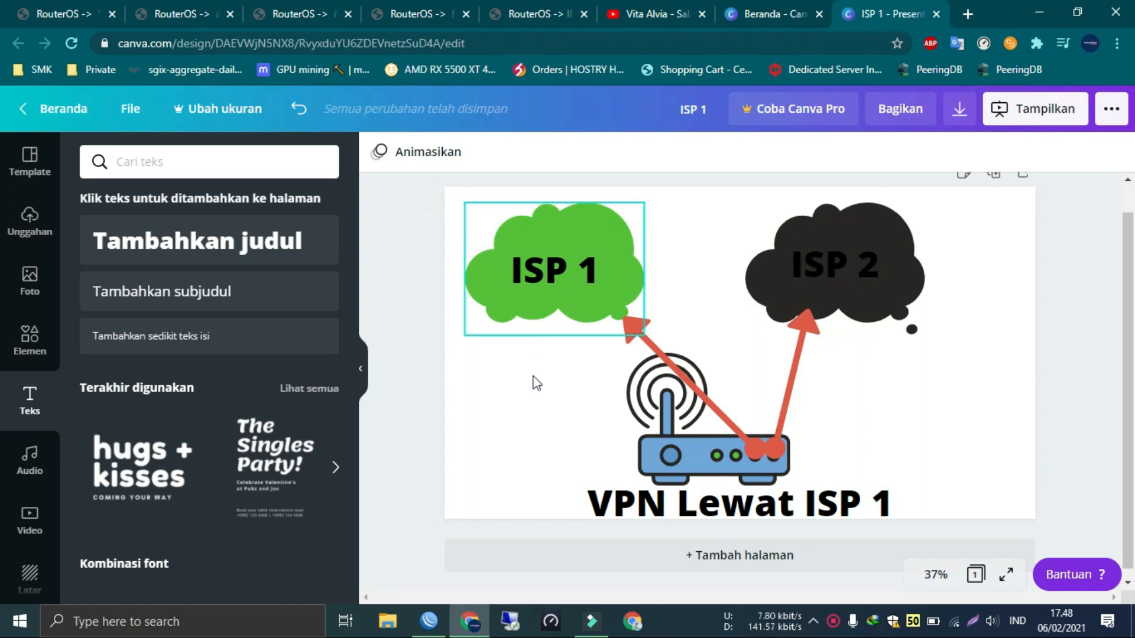
# Switch to WinBox, look over the IP routes and show the policy routing rules in the route list
pyautogui.moveTo(429, 621)
pyautogui.click(442, 578)
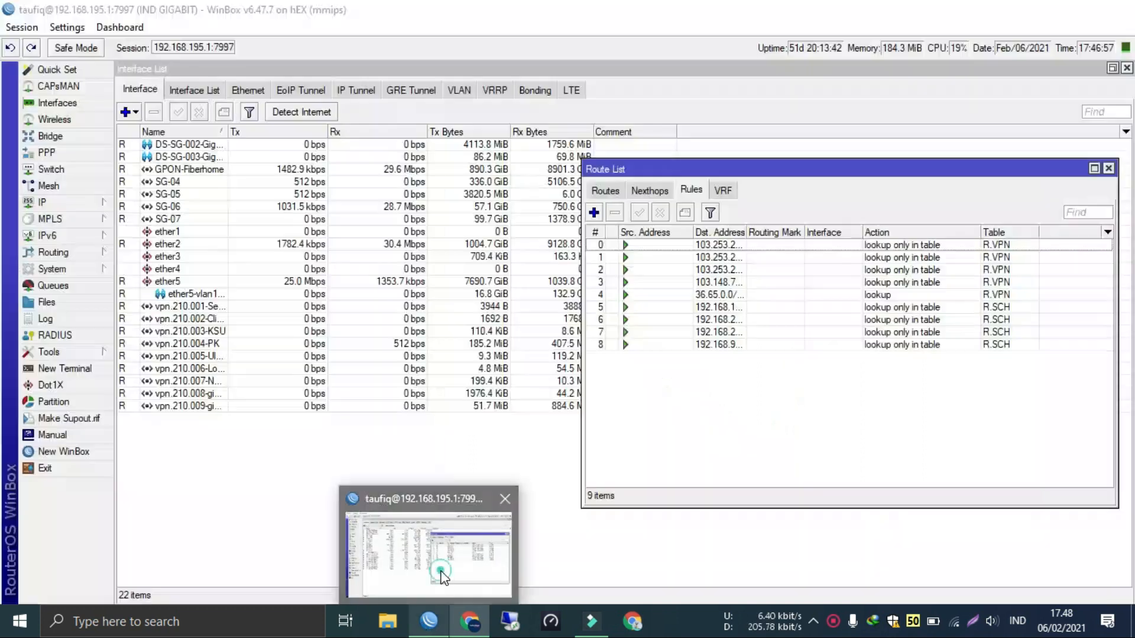
pyautogui.click(88, 204)
pyautogui.click(142, 441)
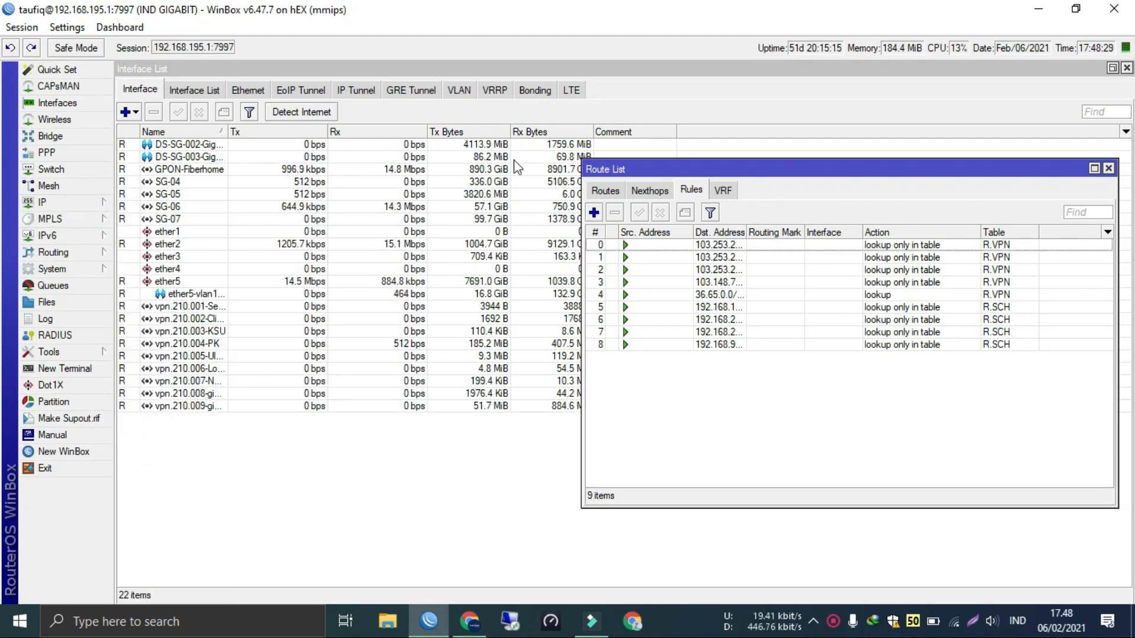
pyautogui.click(600, 190)
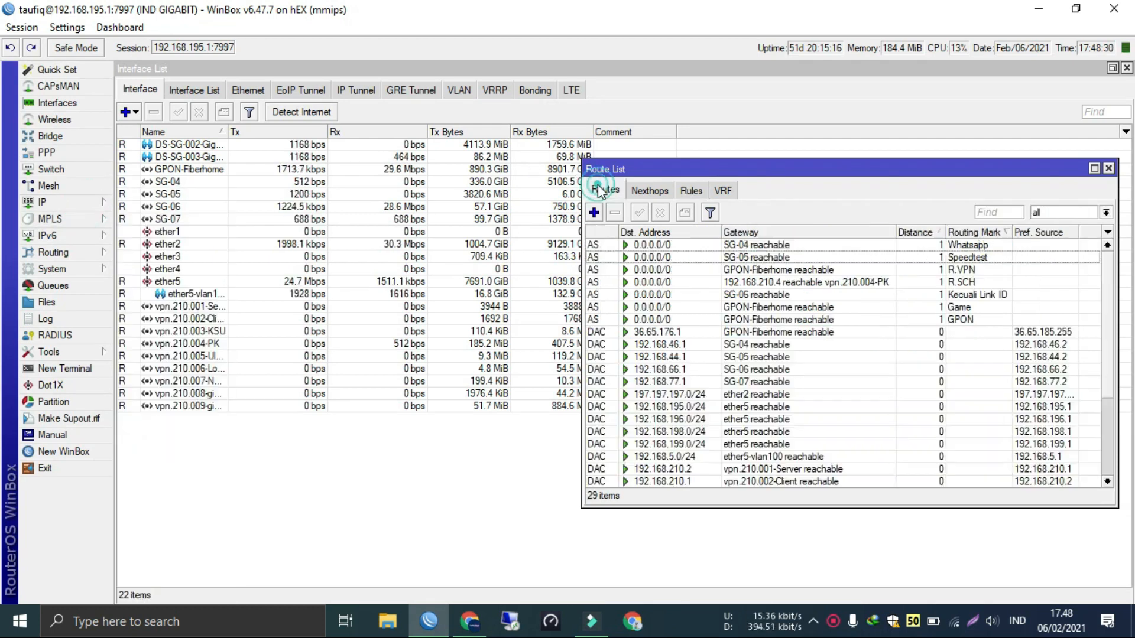
pyautogui.click(700, 190)
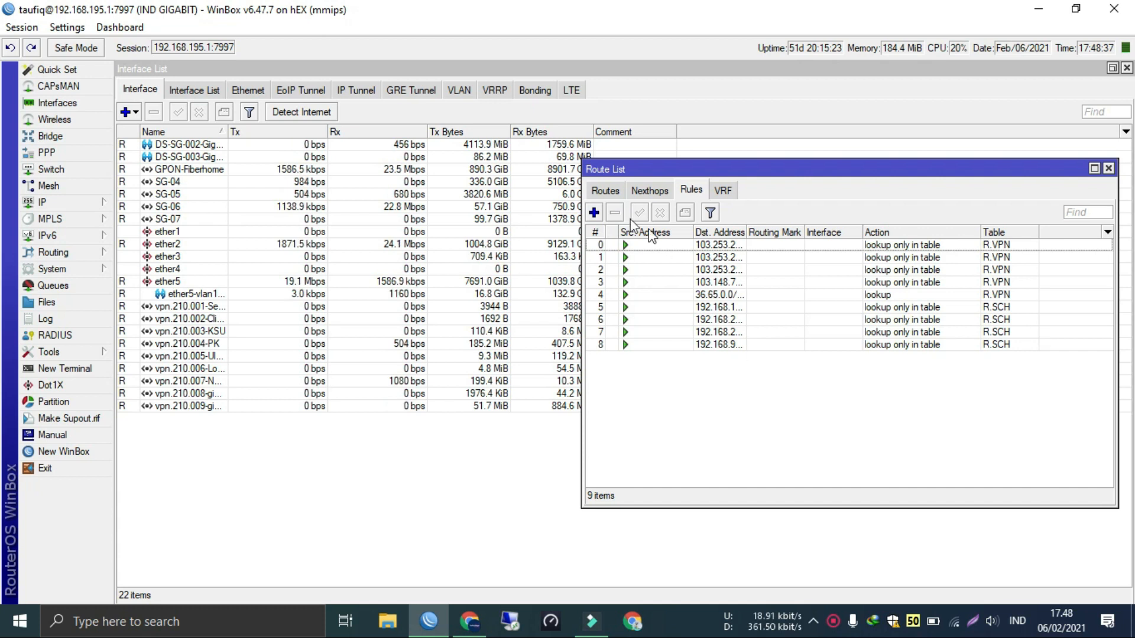
pyautogui.click(596, 213)
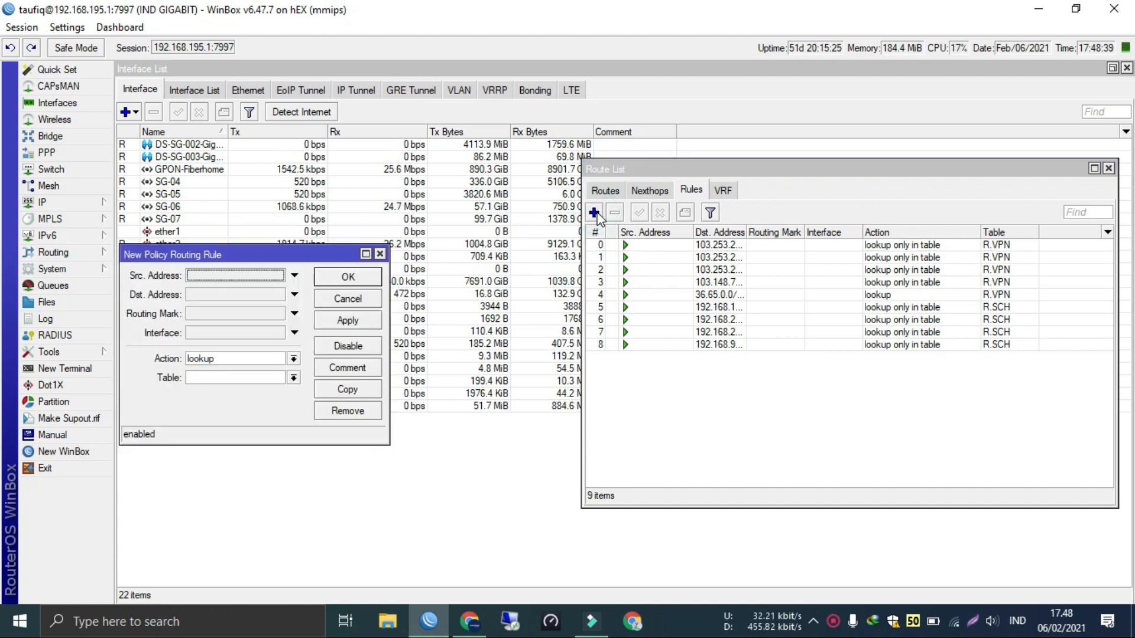
pyautogui.moveTo(265, 254); pyautogui.dragTo(473, 257)
pyautogui.click(591, 266)
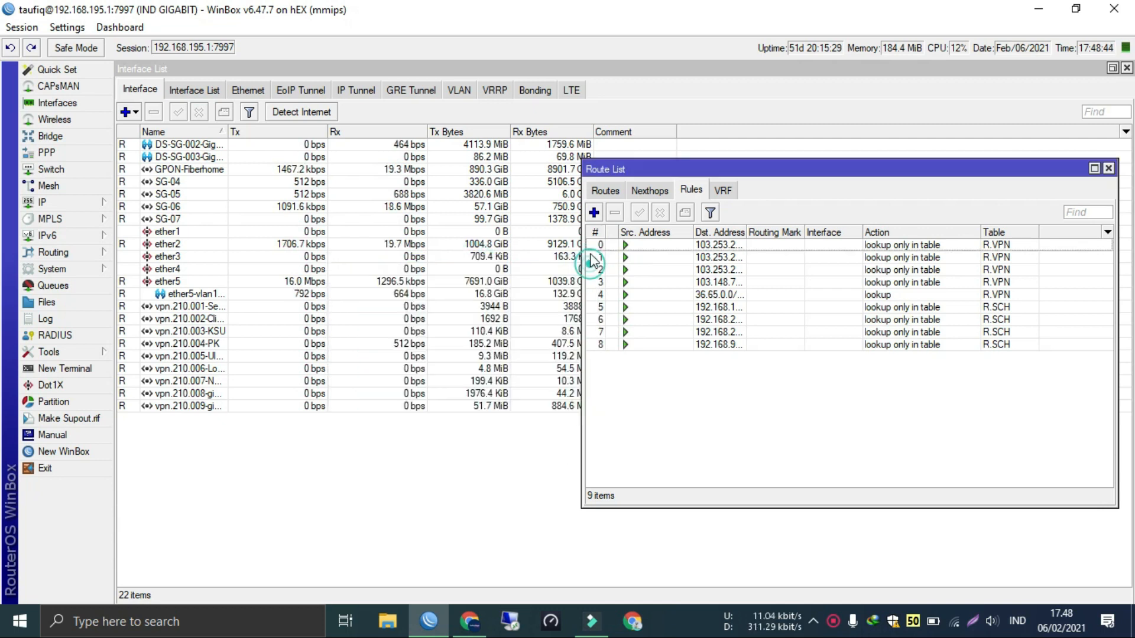
# Start a new policy routing rule with the destination address 103.253.26.71
pyautogui.click(593, 213)
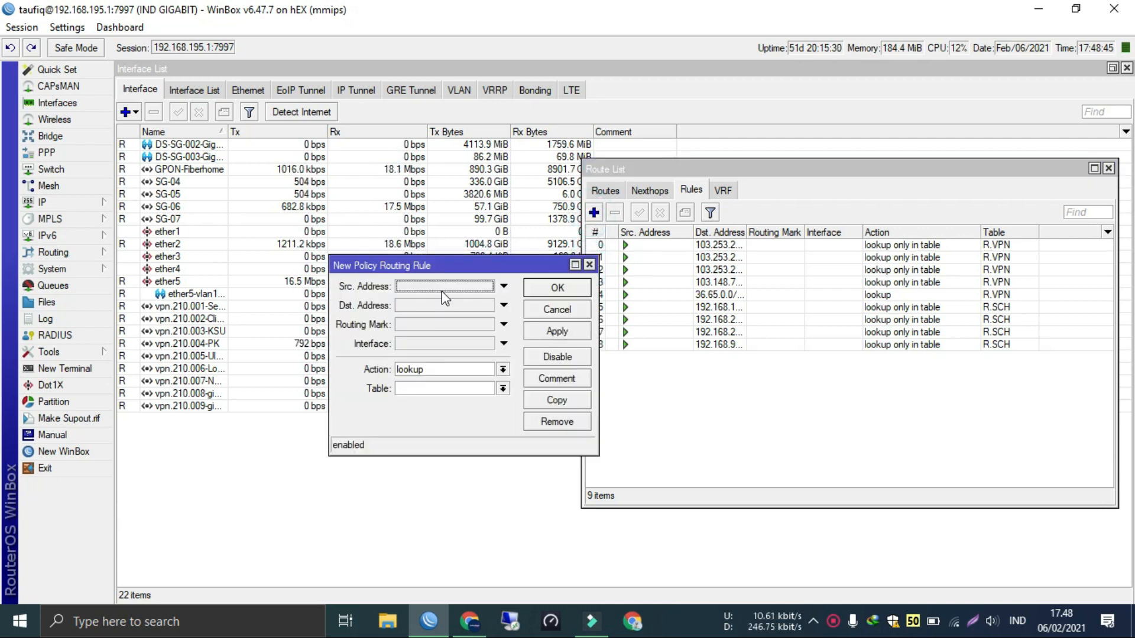
pyautogui.click(442, 307)
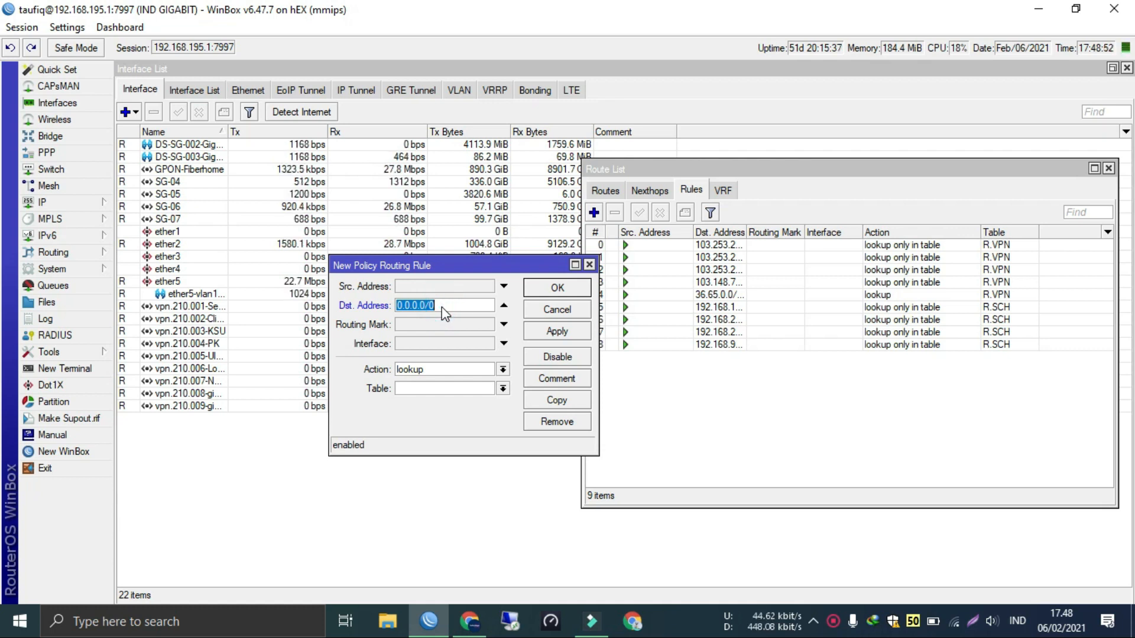
pyautogui.write('103')
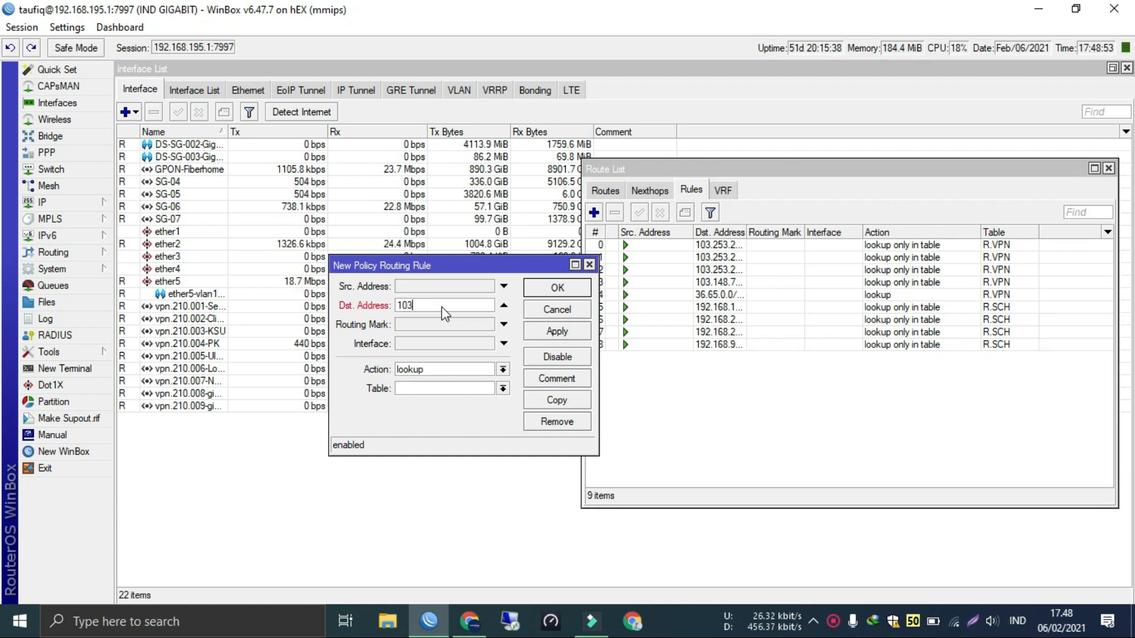
pyautogui.write('.253.')
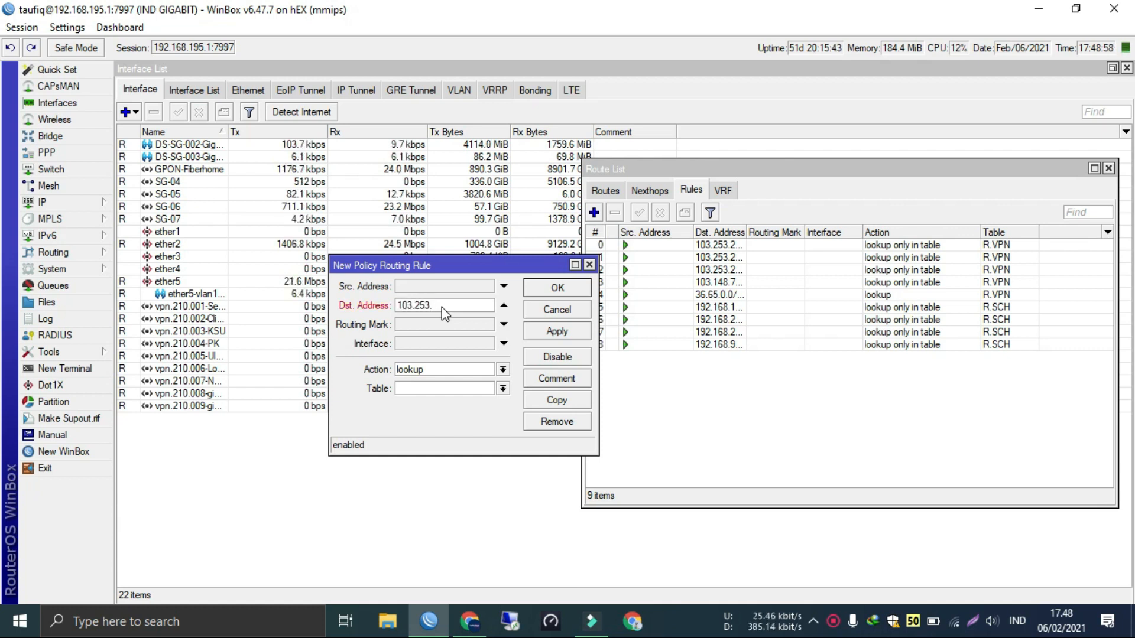
pyautogui.write('26')
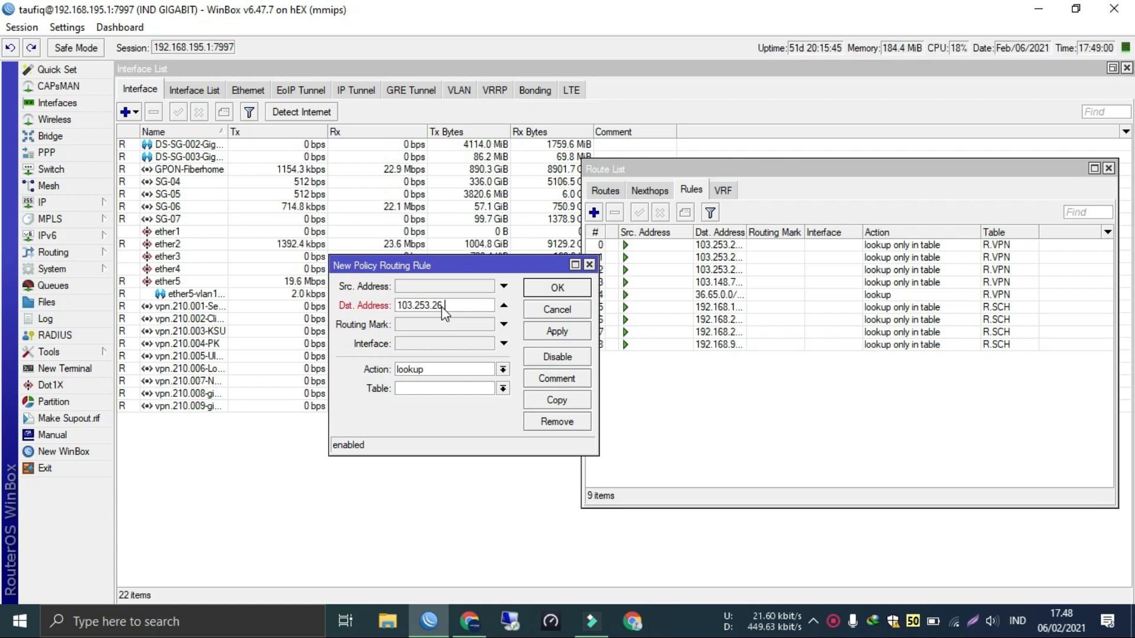
pyautogui.write('.71')
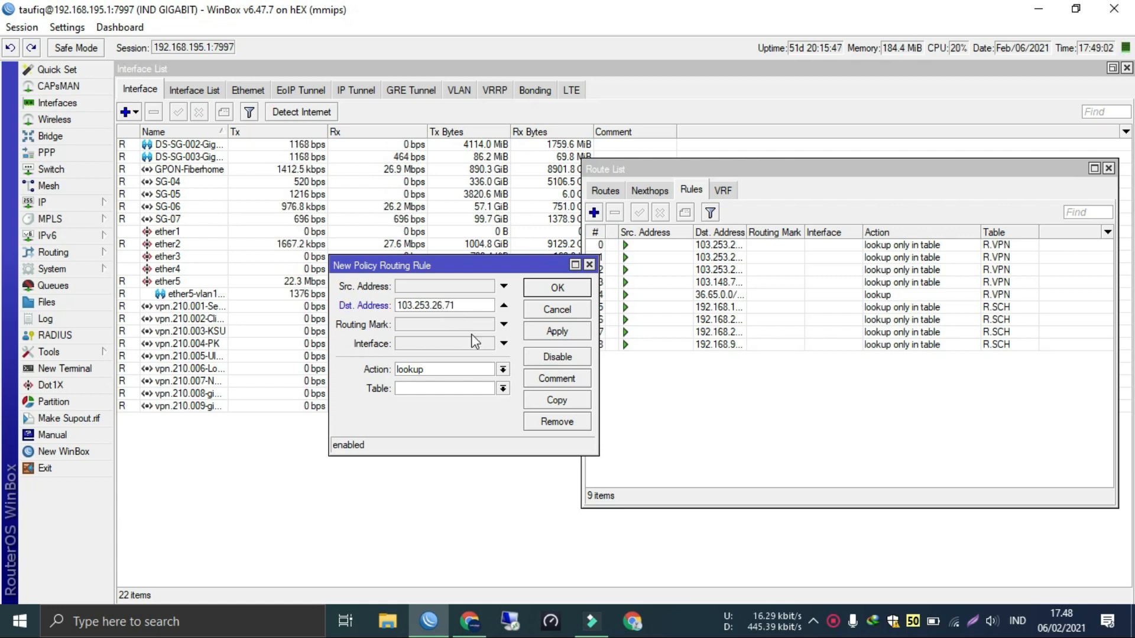
# Look through the actions available for the new routing rule and move its dialog further from the rule list
pyautogui.click(466, 371)
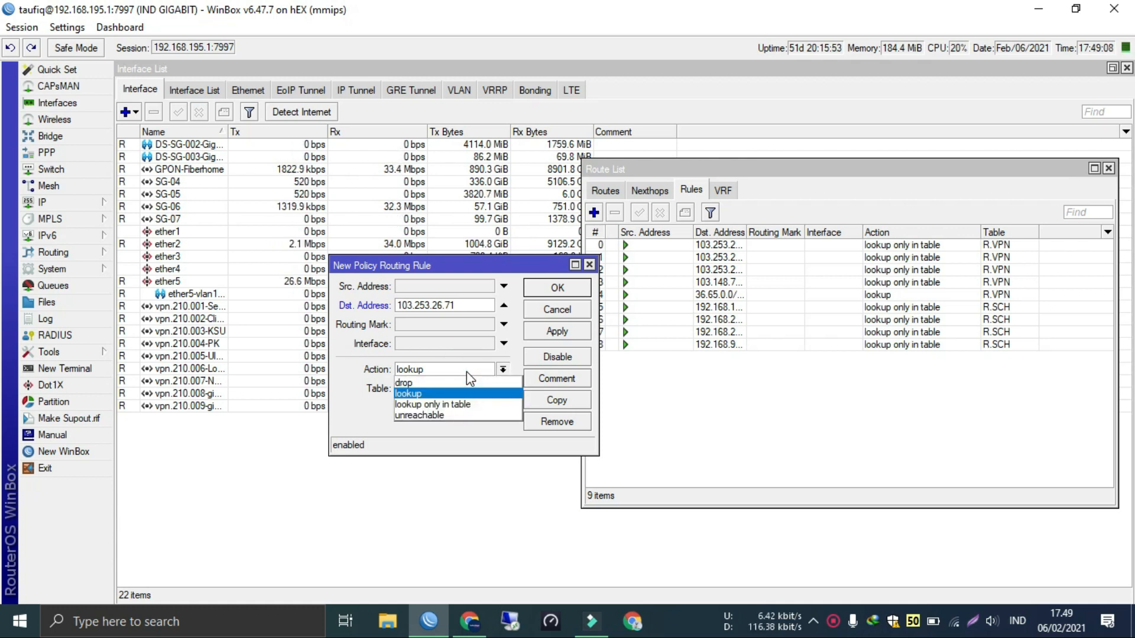
pyautogui.click(466, 371)
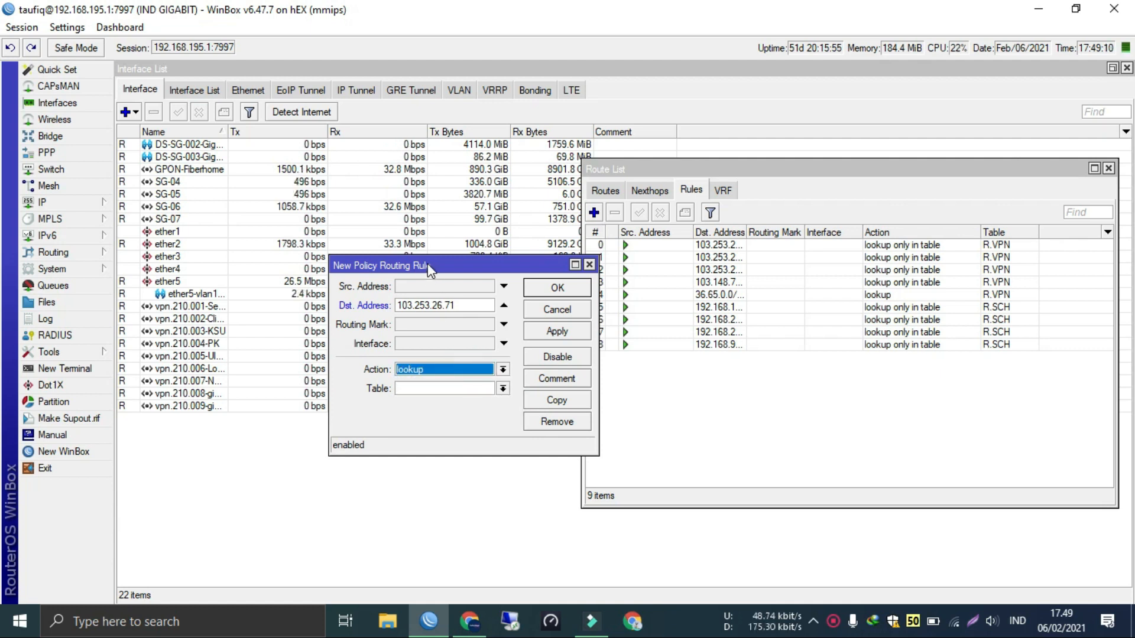
pyautogui.moveTo(428, 264); pyautogui.dragTo(330, 259)
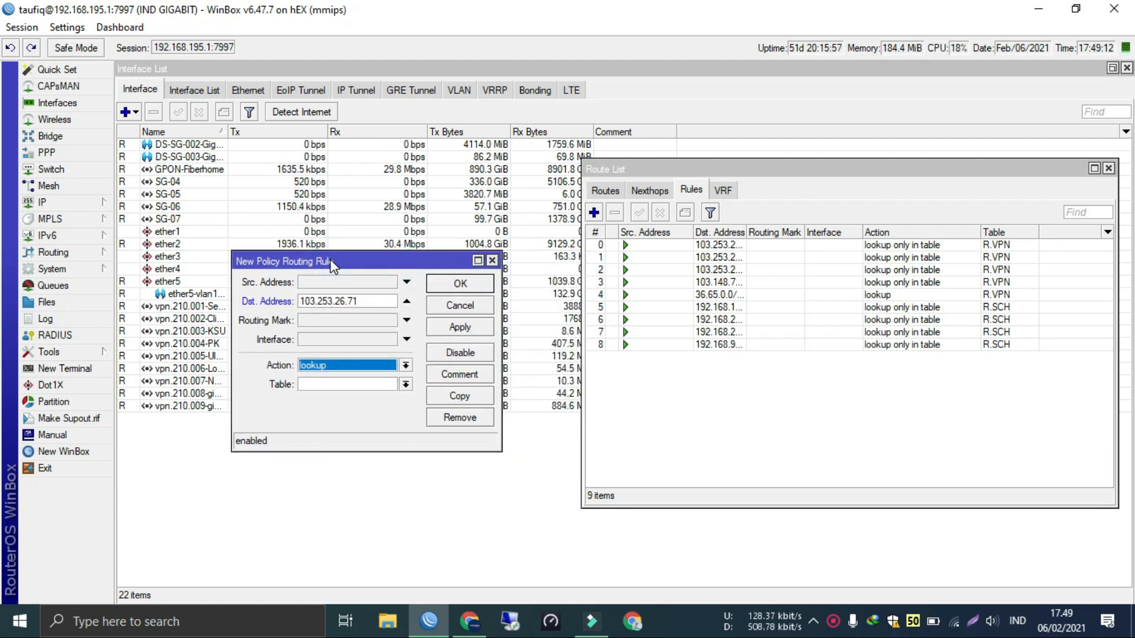
# Set the new policy routing rule's action to "lookup only in table"
pyautogui.click(358, 366)
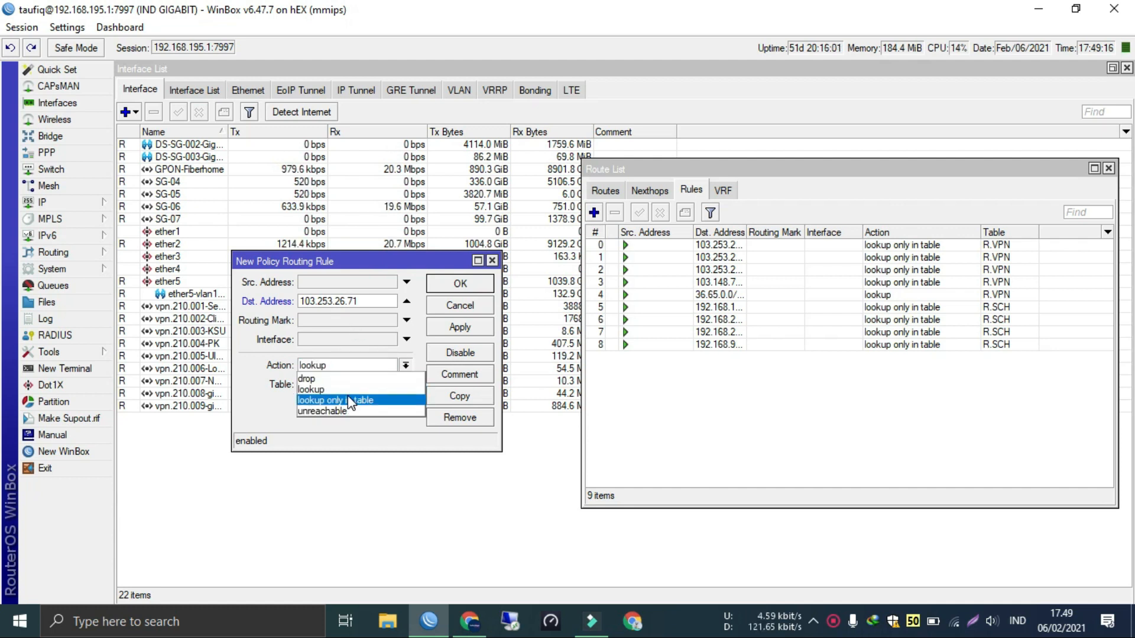
pyautogui.click(378, 403)
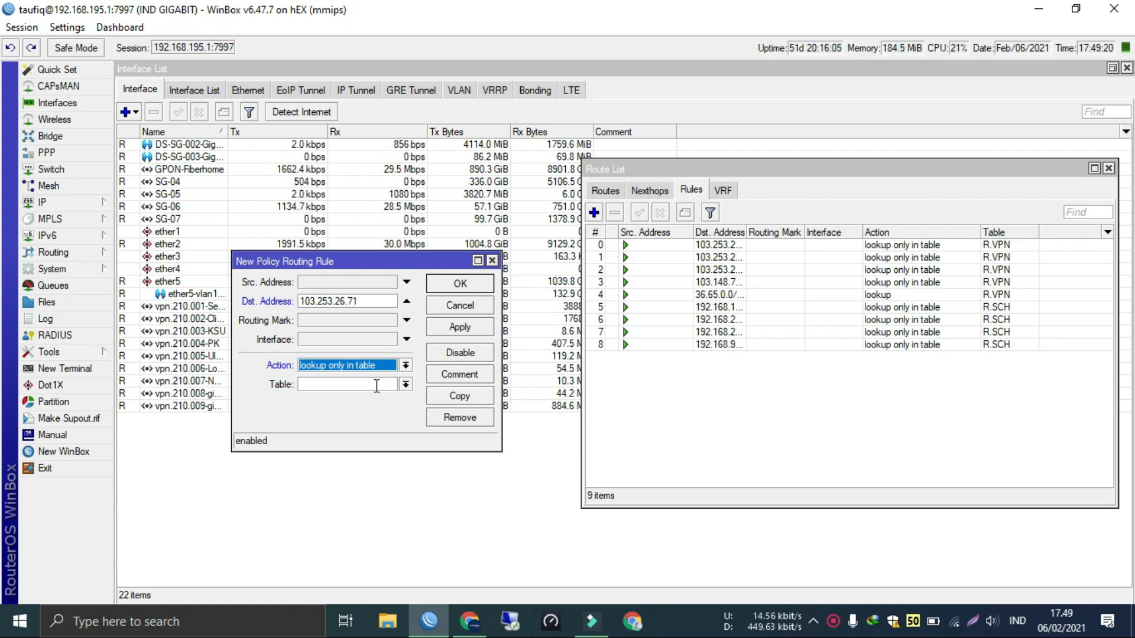
pyautogui.click(377, 386)
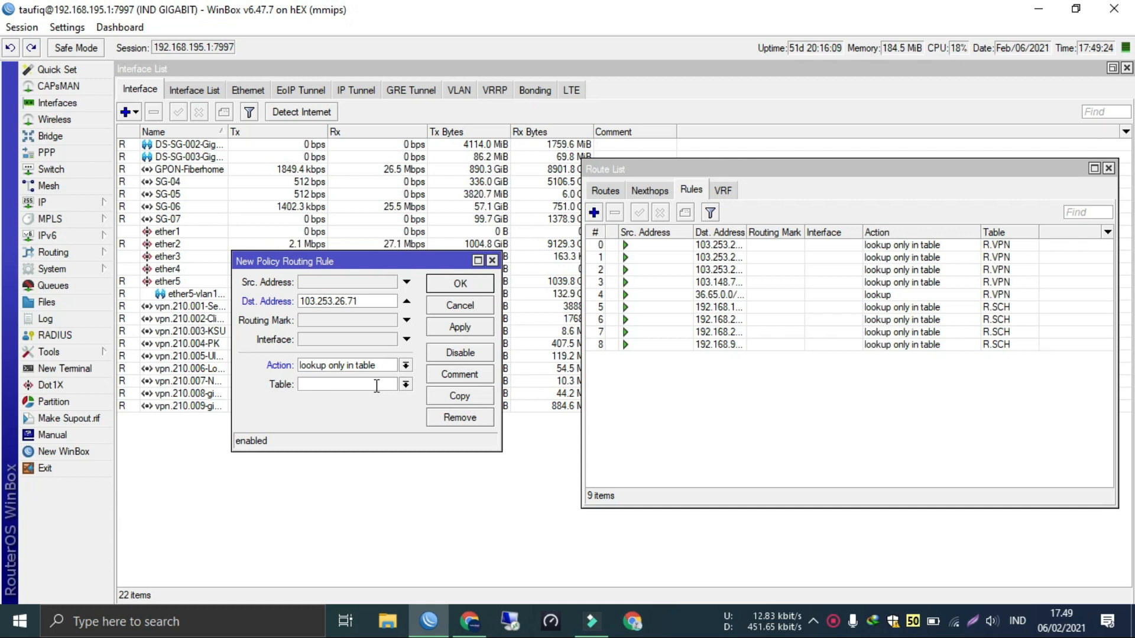
# Review the new rule's destination address and the destination addresses of the existing R.VPN rules
pyautogui.doubleClick(315, 301)
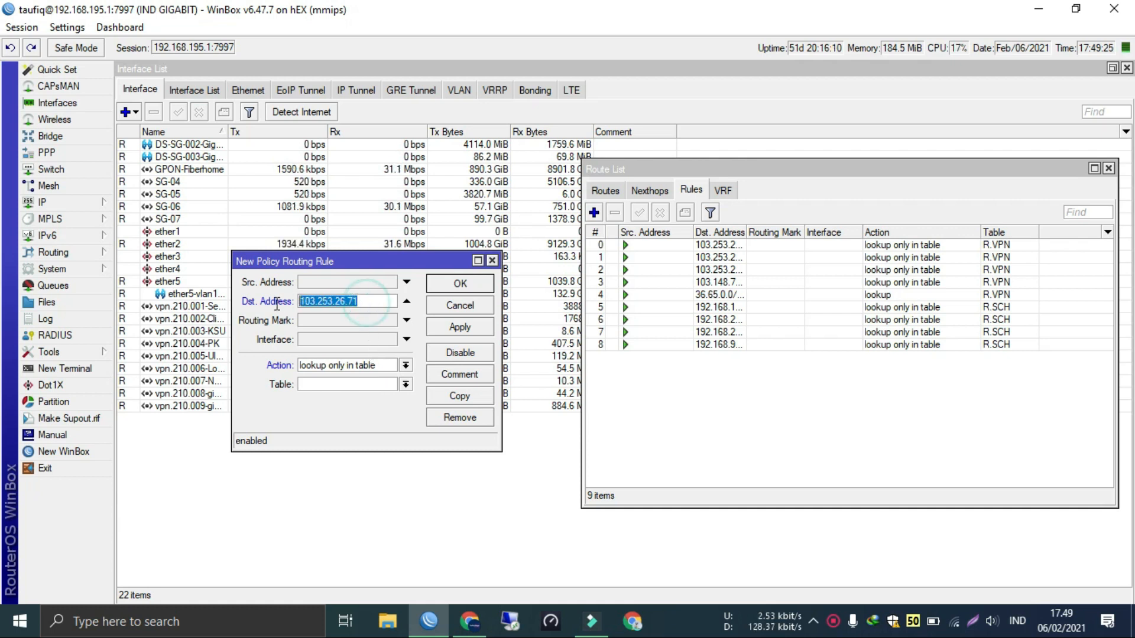
pyautogui.click(369, 300)
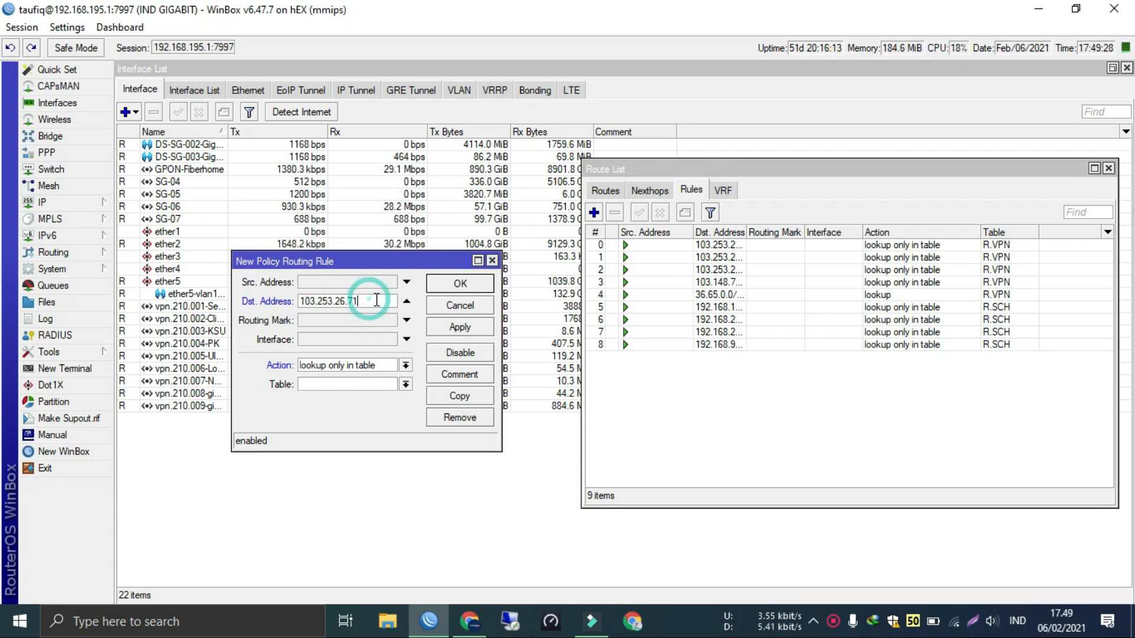
pyautogui.moveTo(374, 299); pyautogui.dragTo(268, 305)
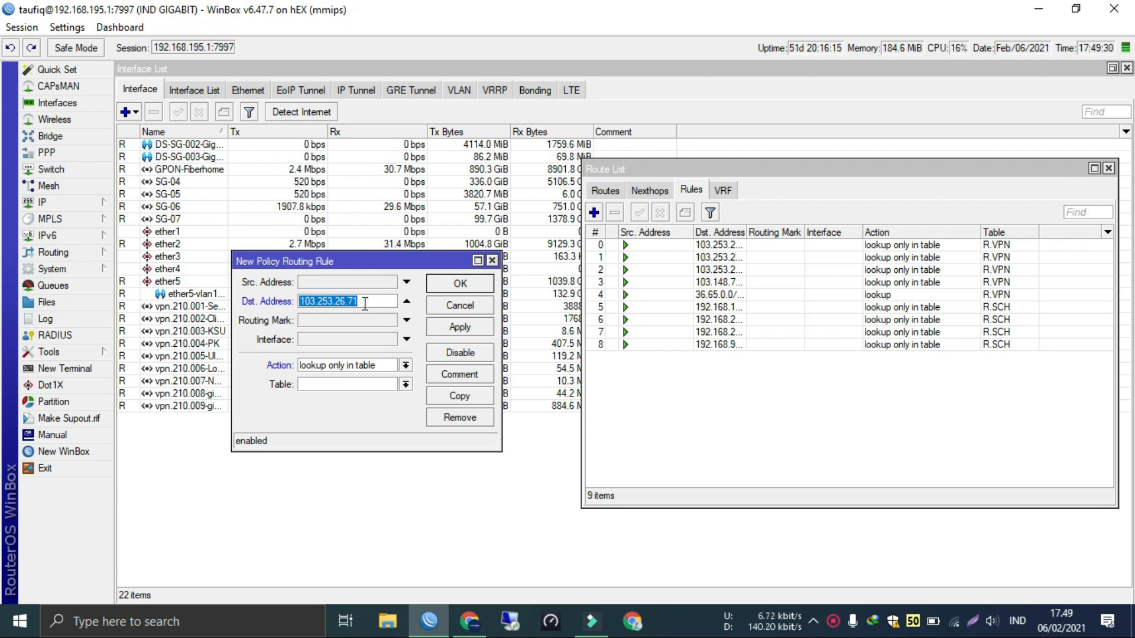
pyautogui.click(367, 303)
pyautogui.doubleClick(367, 303)
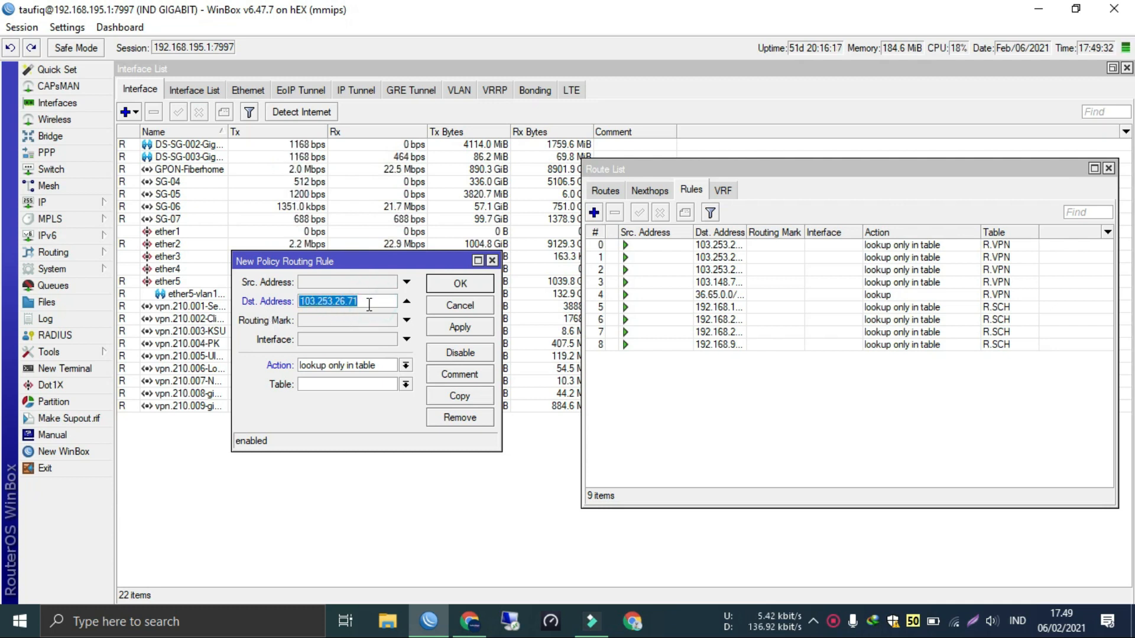
pyautogui.click(367, 302)
pyautogui.moveTo(367, 301); pyautogui.dragTo(266, 309)
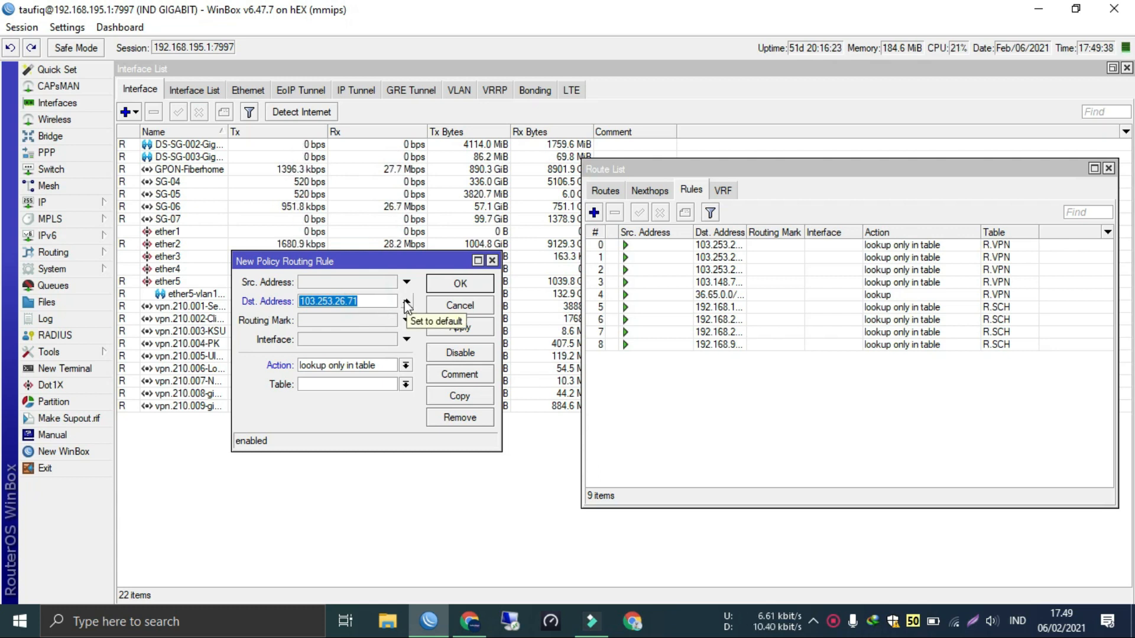
pyautogui.moveTo(370, 258); pyautogui.dragTo(410, 312)
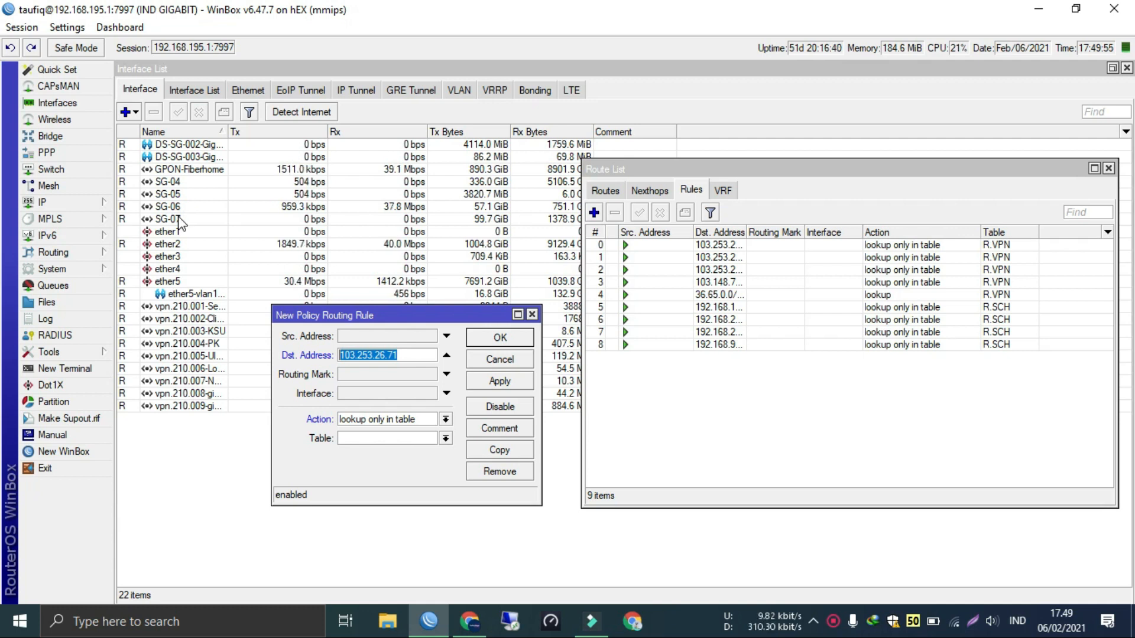
pyautogui.click(712, 249)
pyautogui.click(717, 269)
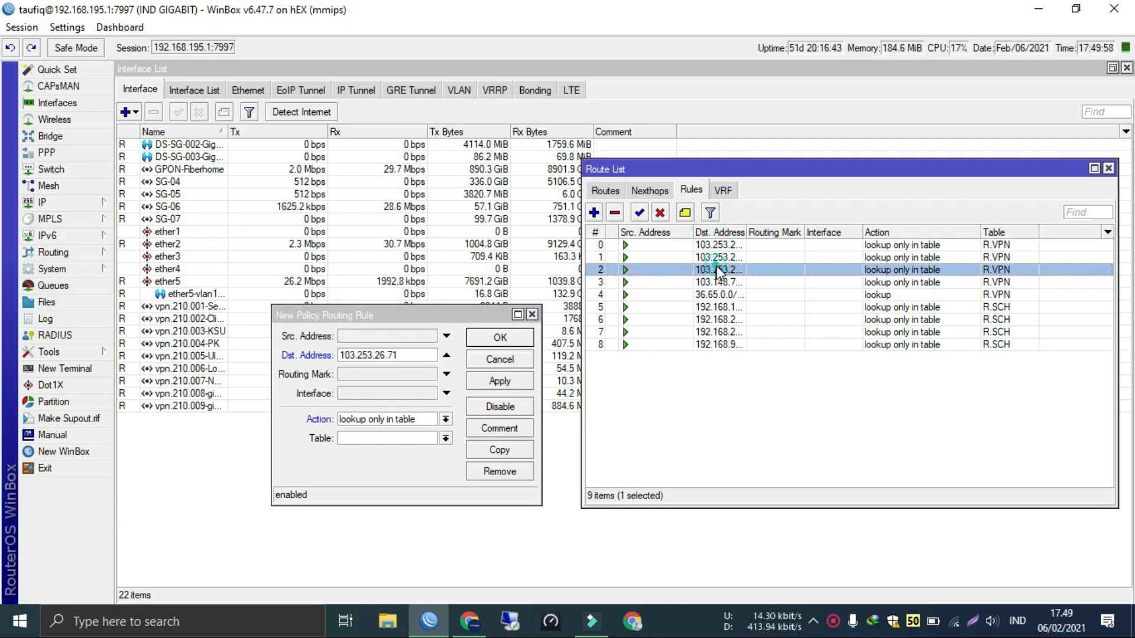
pyautogui.click(717, 280)
pyautogui.click(716, 246)
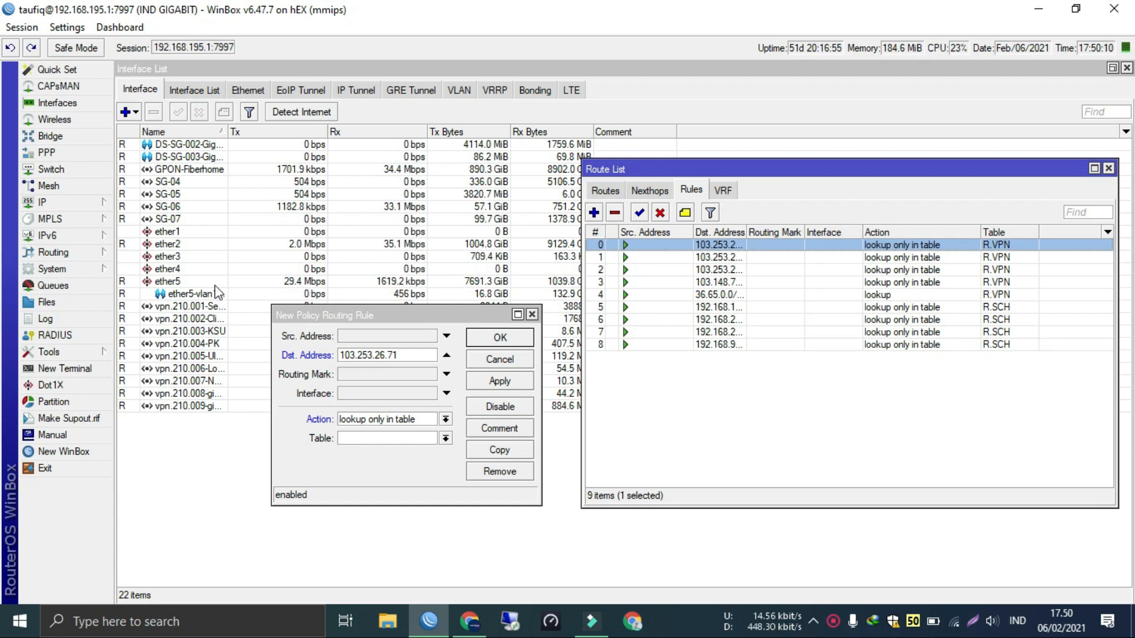
# Set the new rule's table to "Coba" and apply the rule
pyautogui.moveTo(372, 320); pyautogui.dragTo(240, 331)
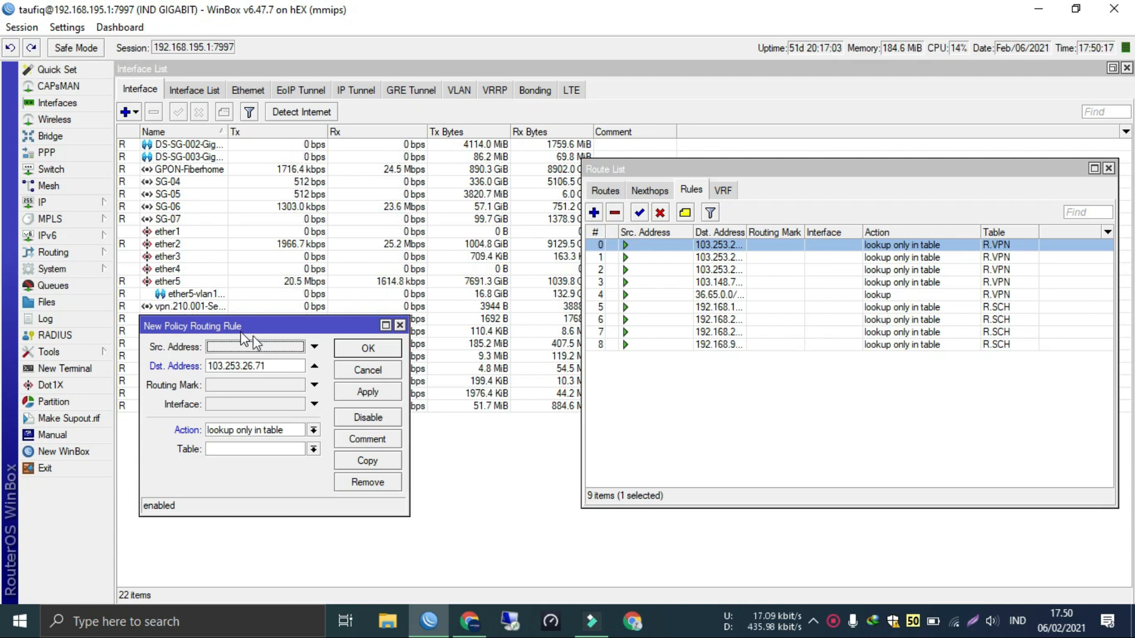
pyautogui.click(245, 446)
pyautogui.write('Coba')
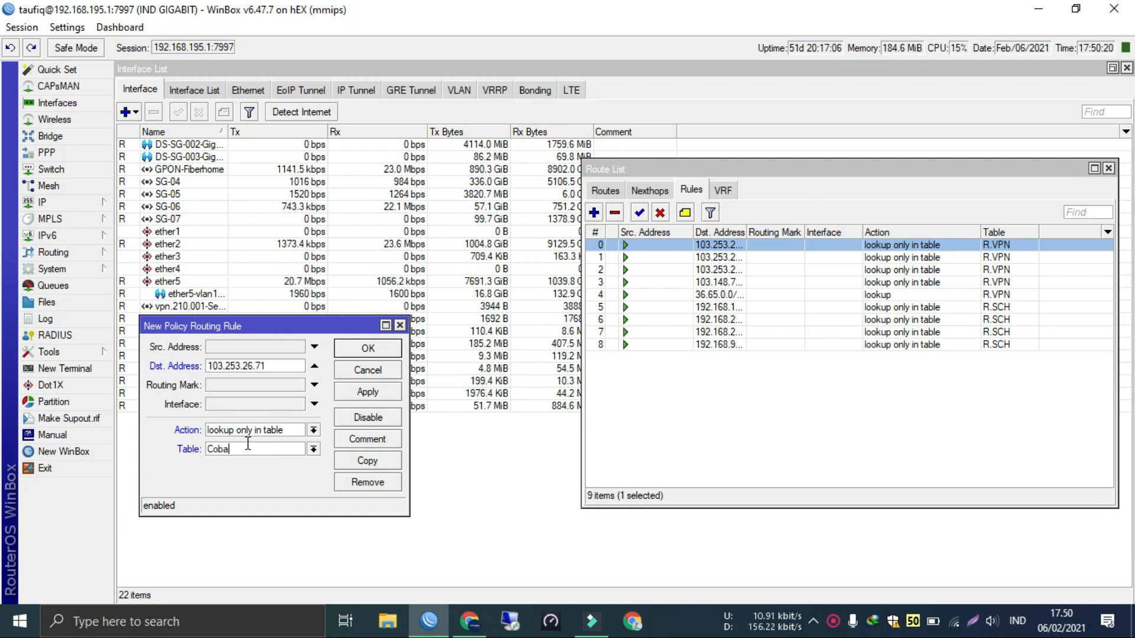
pyautogui.click(368, 392)
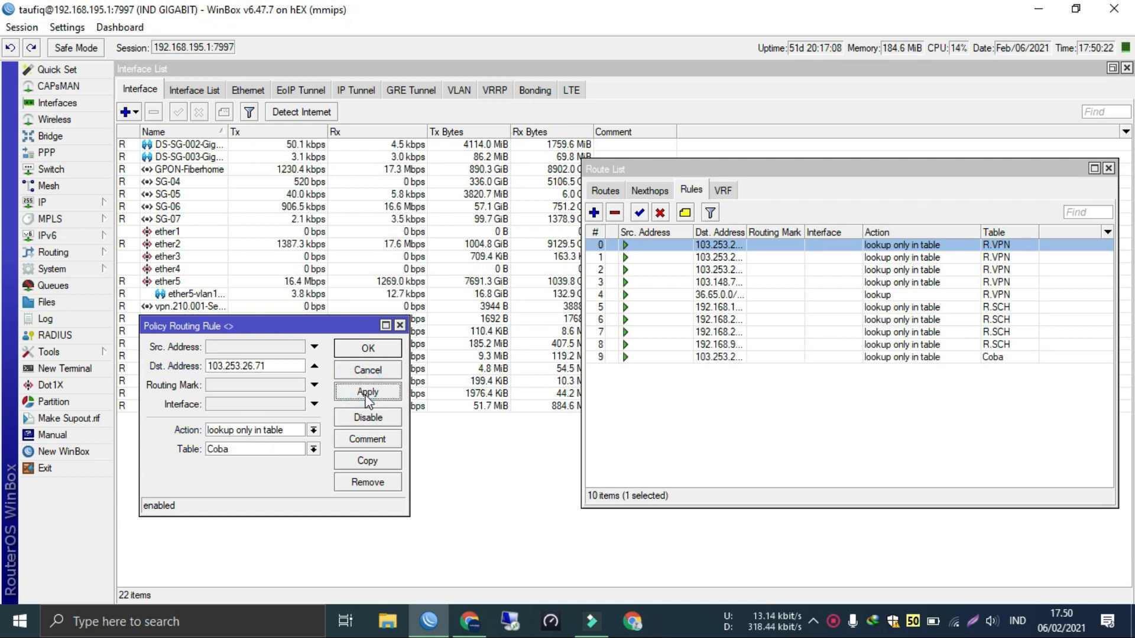
# Start a new route to 0.0.0.0/0 with GPON-Fiberhome as its gateway
pyautogui.click(605, 191)
pyautogui.click(594, 212)
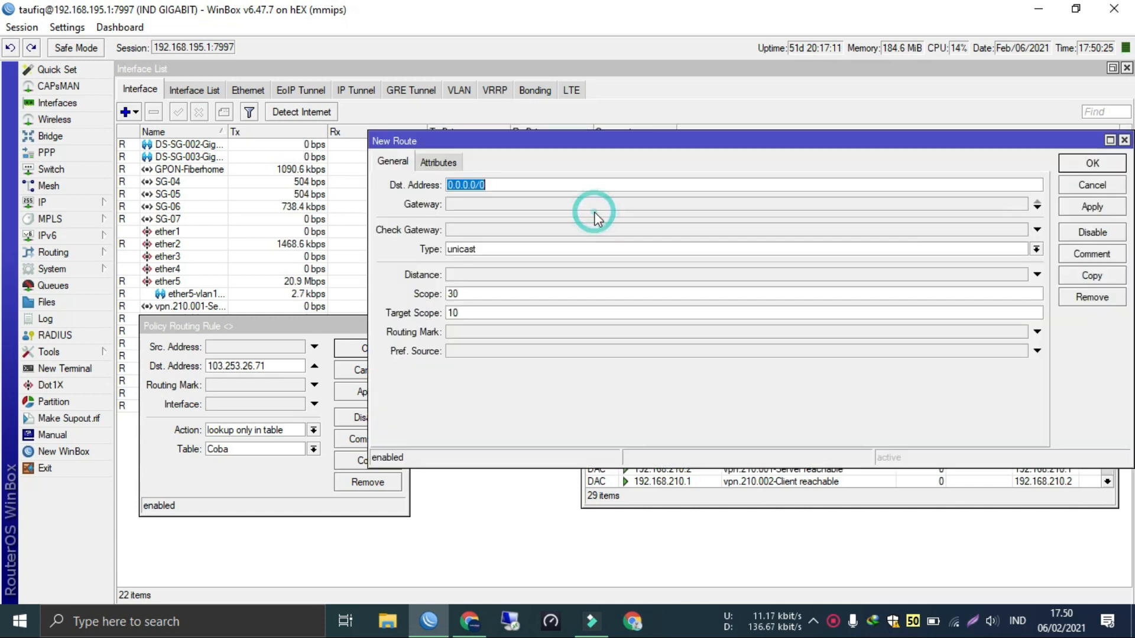
pyautogui.click(501, 204)
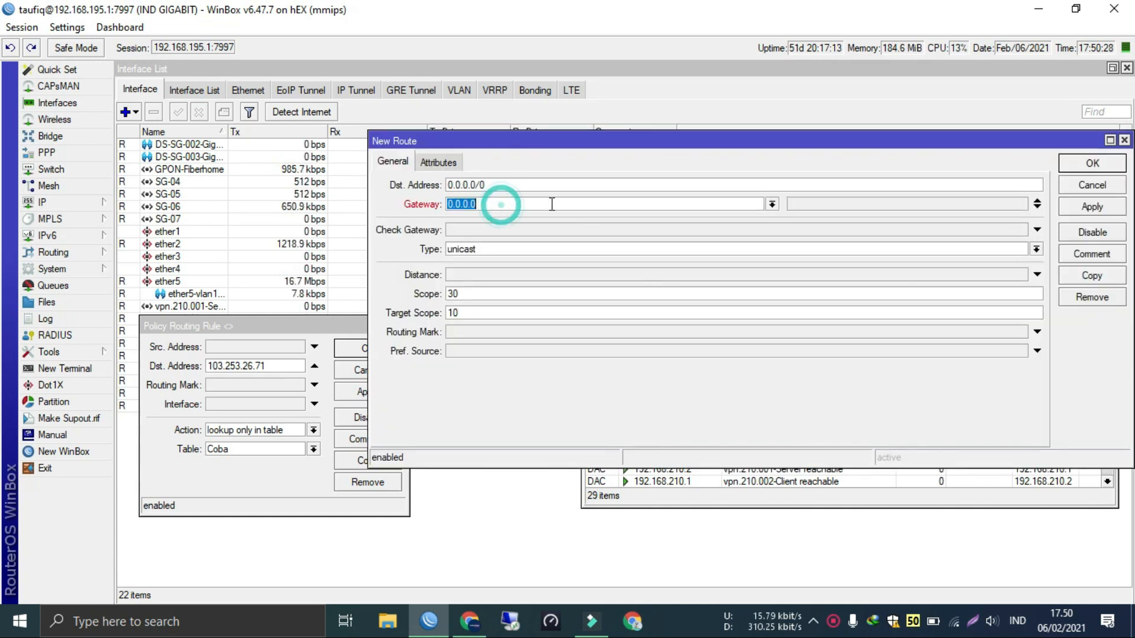
pyautogui.click(772, 205)
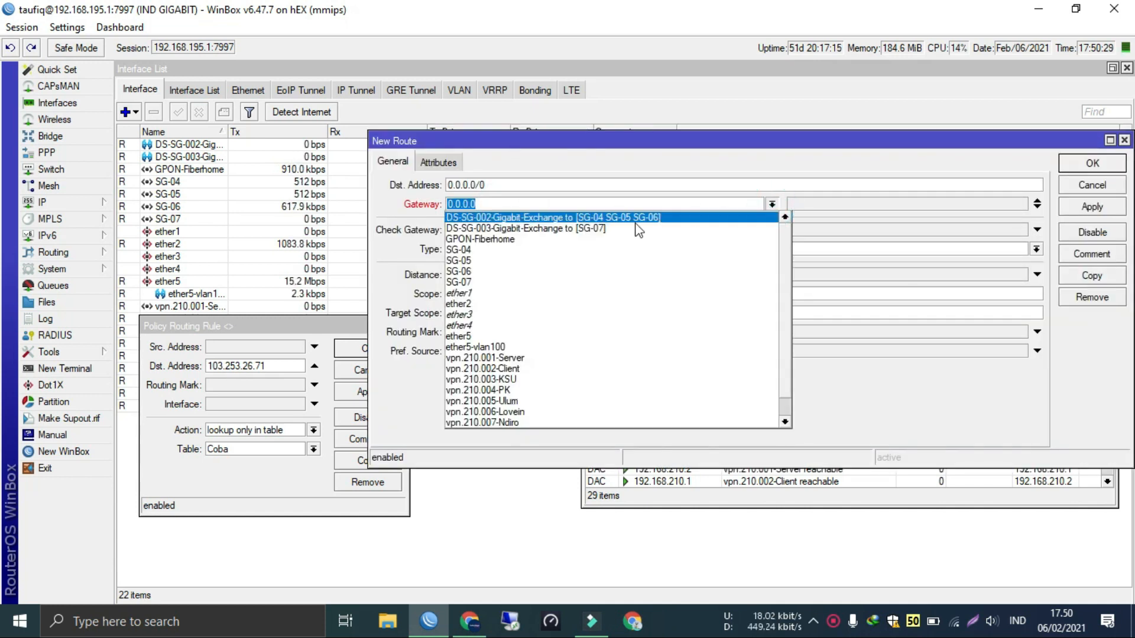
pyautogui.click(525, 248)
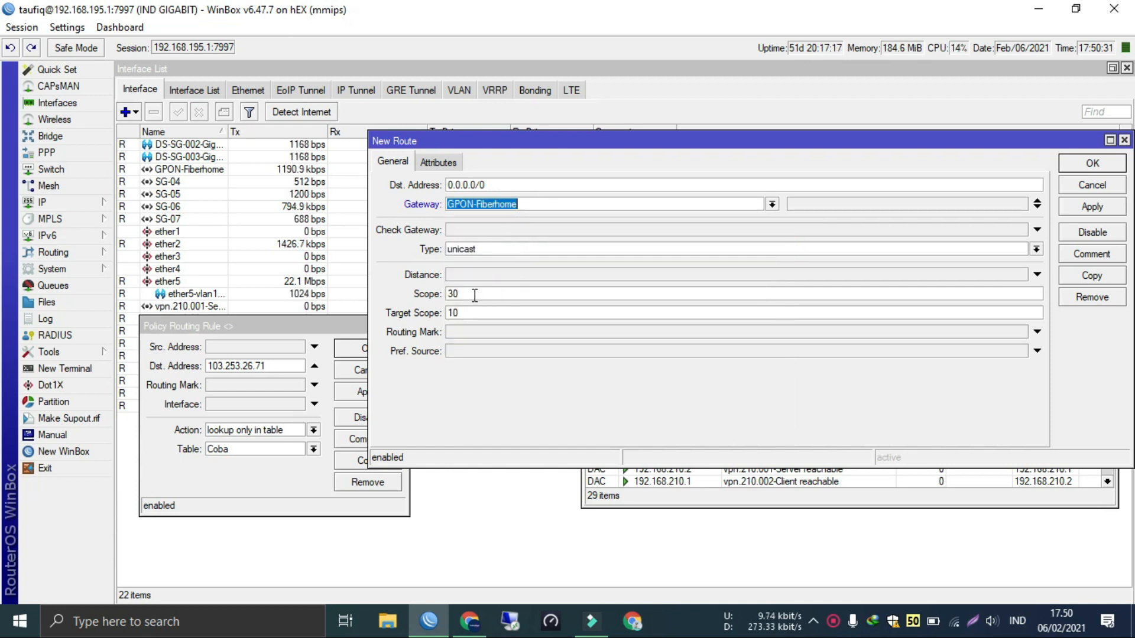
# Assign the routing mark "Coba" to the new route and save it
pyautogui.click(490, 332)
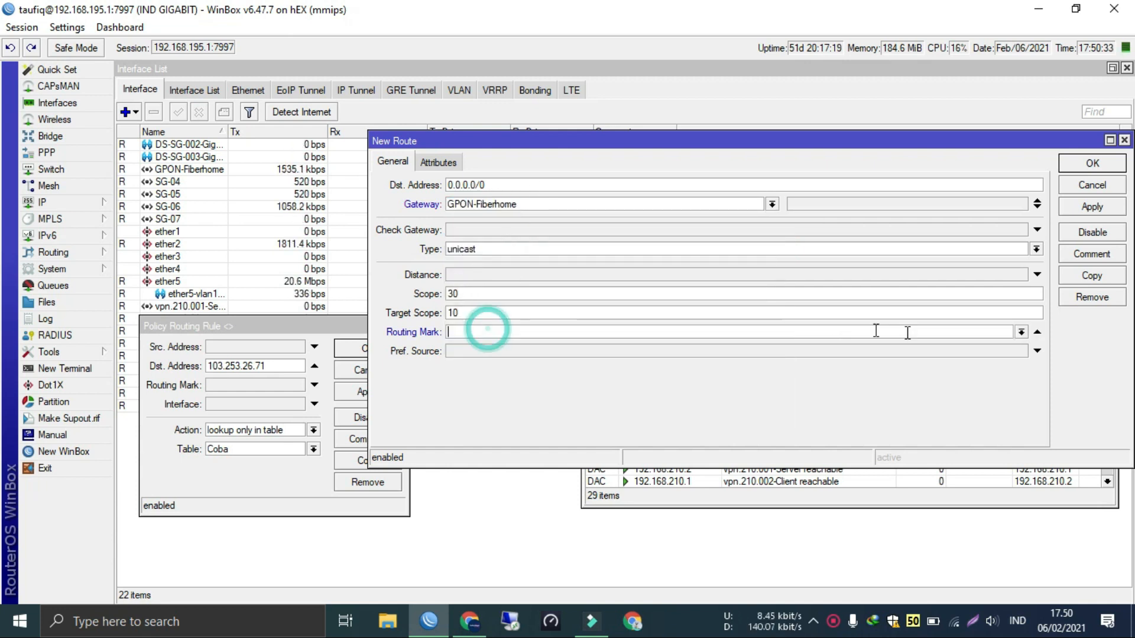
pyautogui.click(1021, 332)
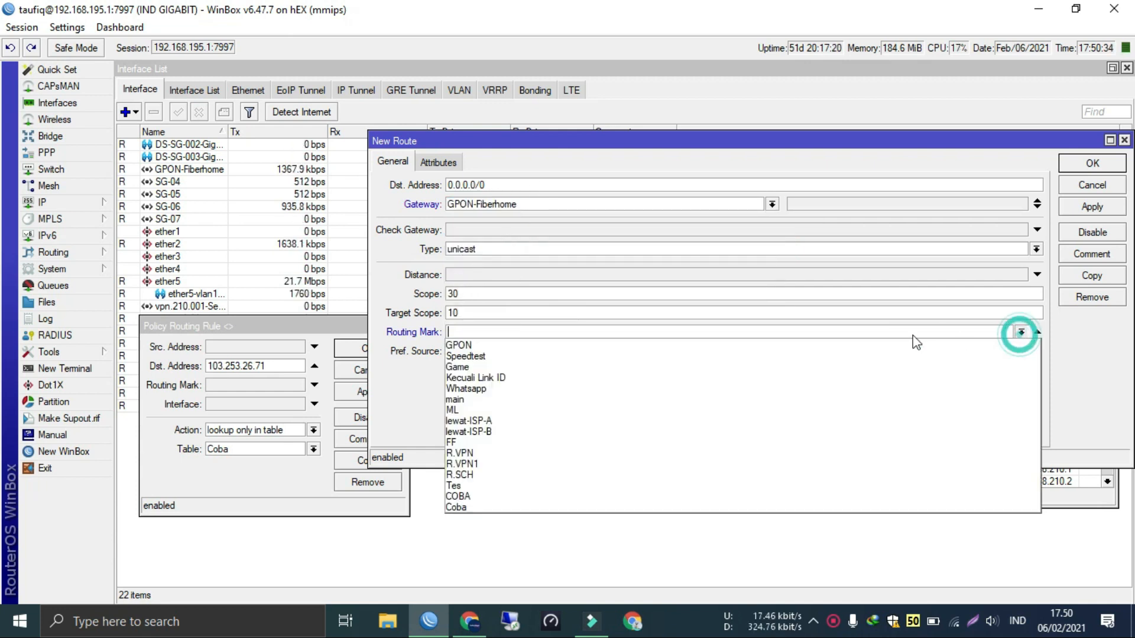
pyautogui.click(467, 508)
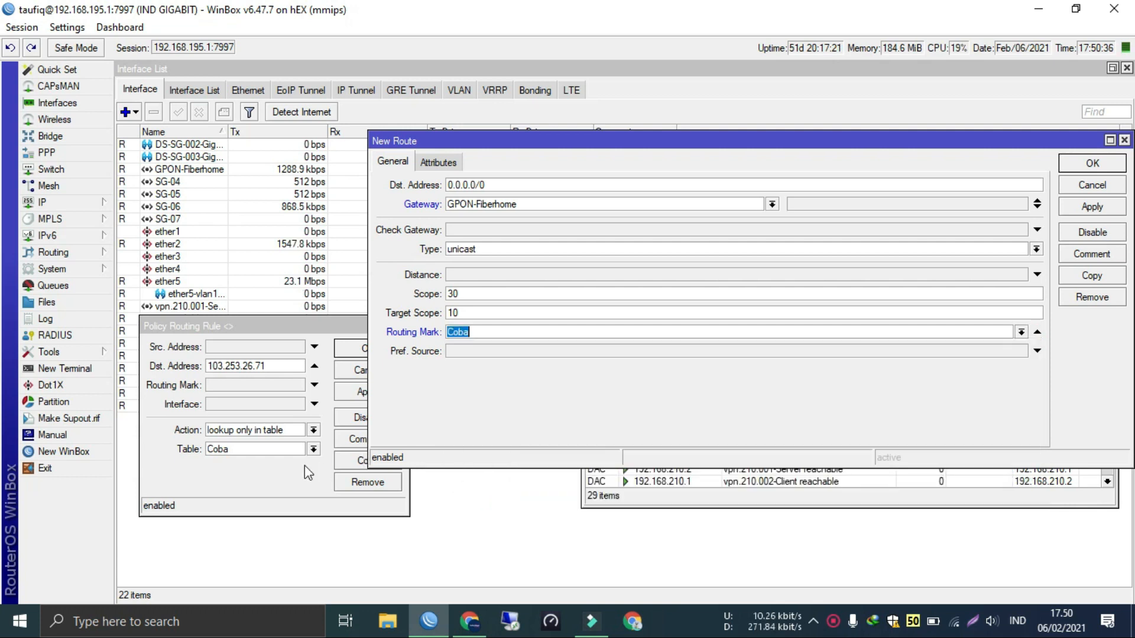
pyautogui.click(1104, 209)
pyautogui.click(1101, 166)
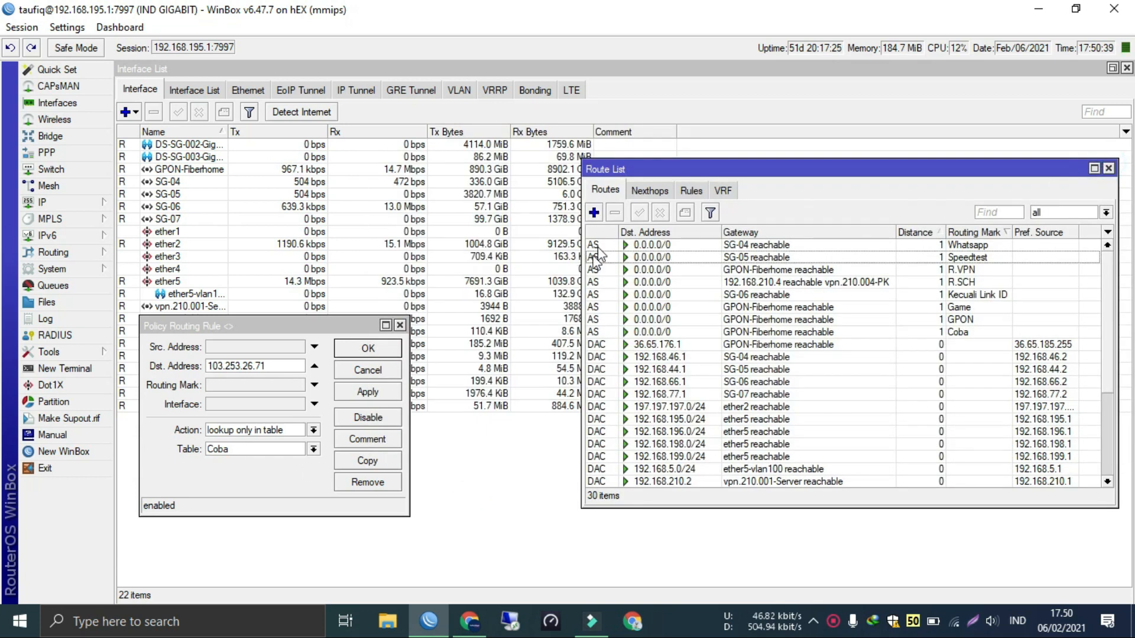
# Ping 103.253.26.71 from the router and place the ping window so the route list stays visible
pyautogui.click(101, 349)
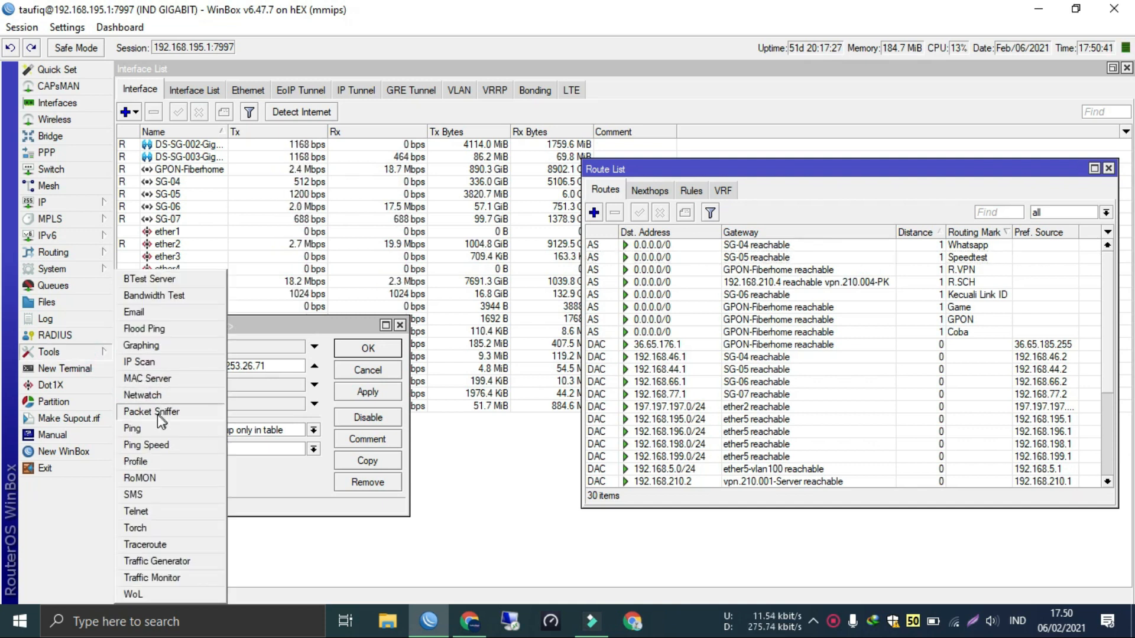
pyautogui.click(151, 432)
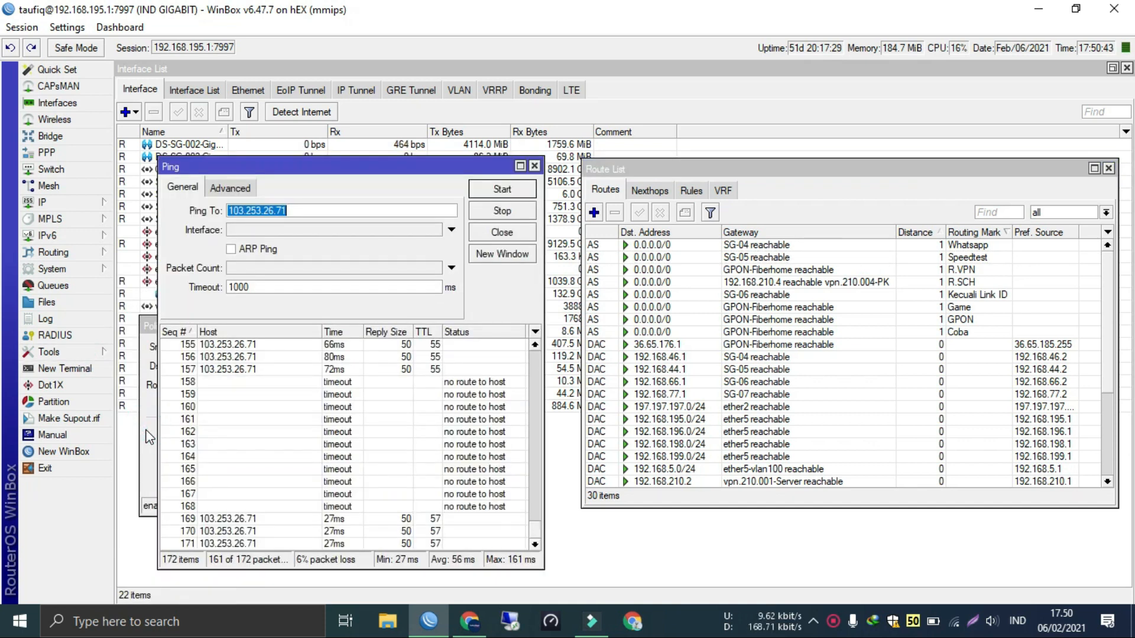
pyautogui.press('Return')
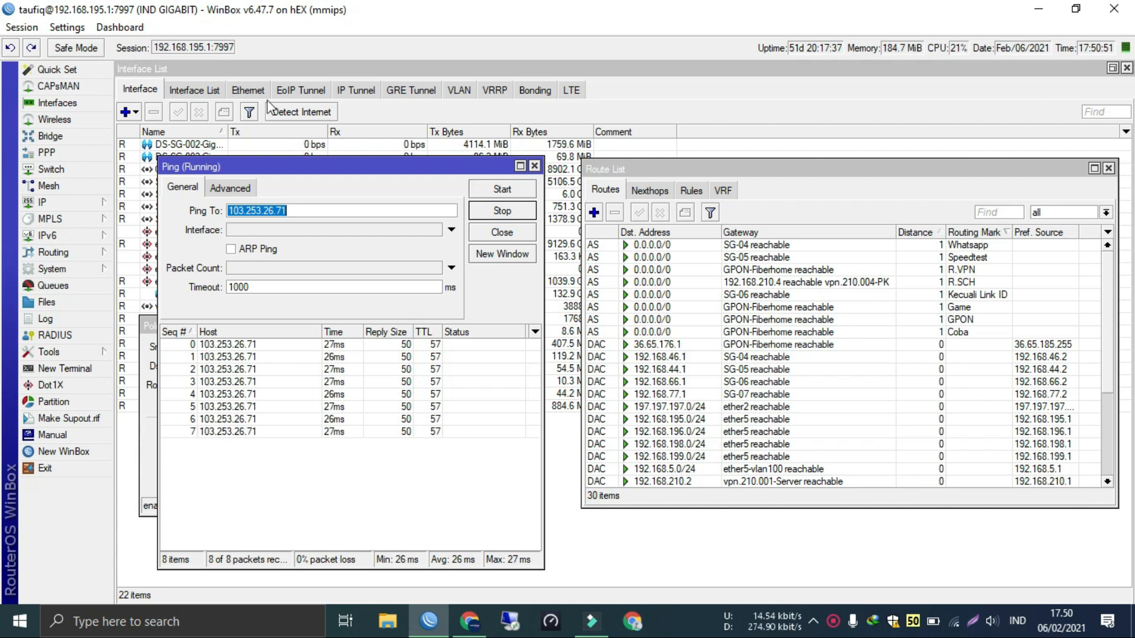
pyautogui.moveTo(264, 164); pyautogui.dragTo(320, 170)
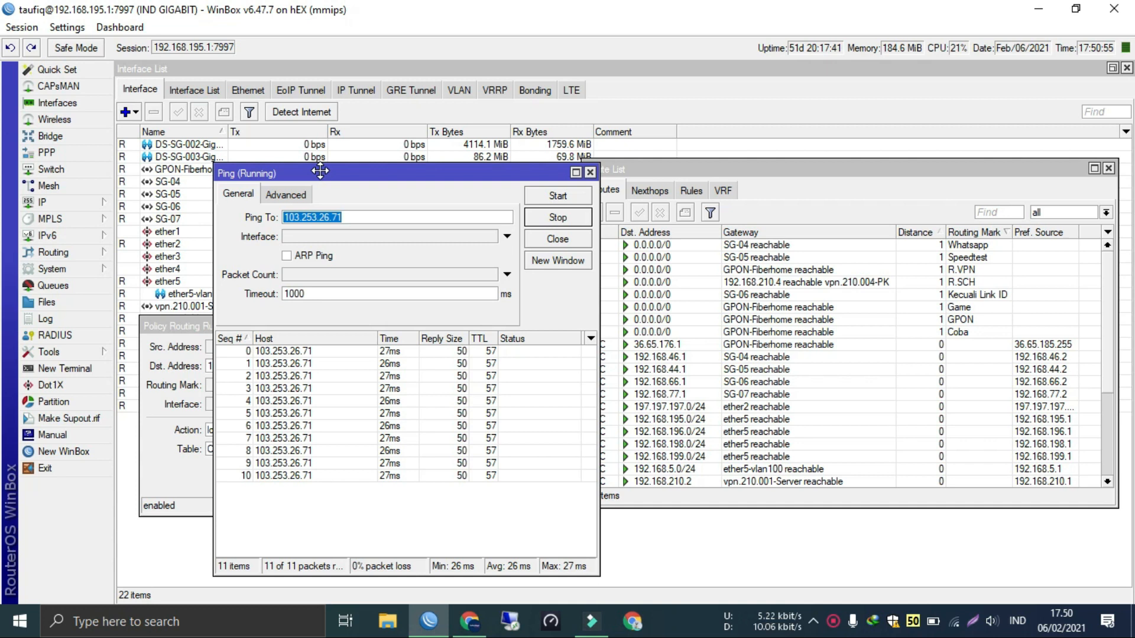
pyautogui.moveTo(320, 170); pyautogui.dragTo(297, 171)
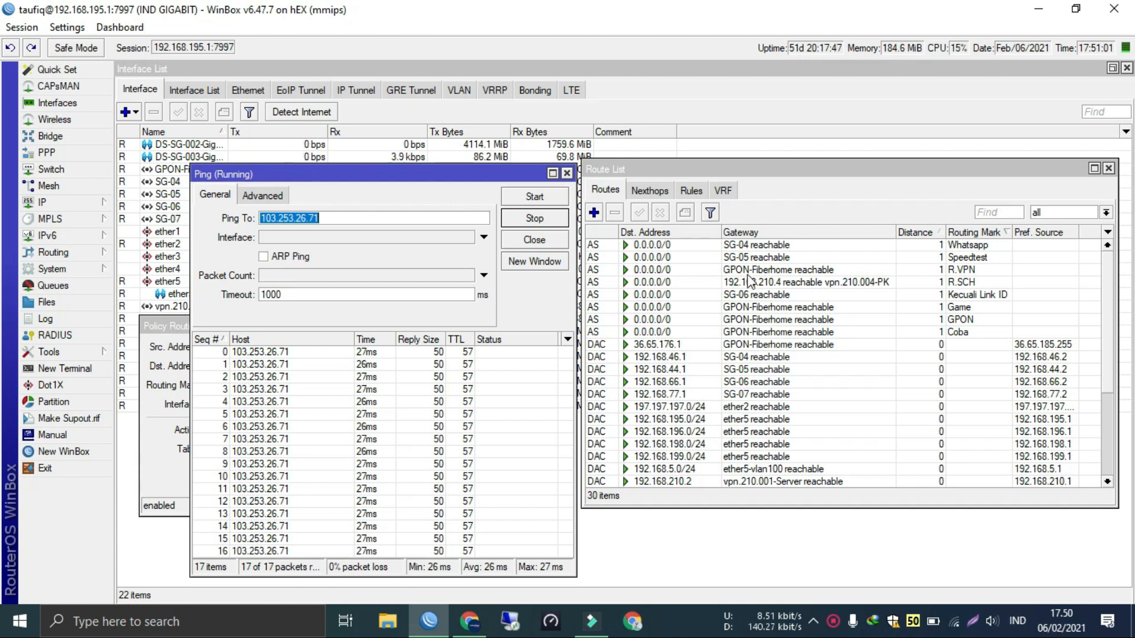
# Disable the GPON-Fiberhome route marked "Coba" and check the running ping to 103.253.26.71
pyautogui.click(709, 332)
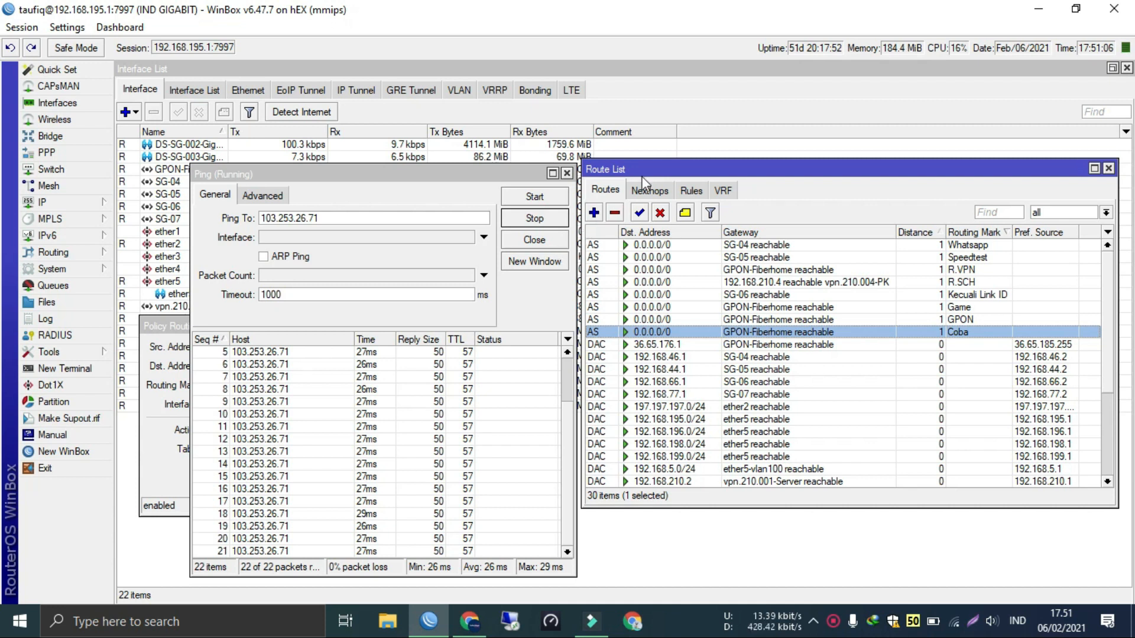
pyautogui.click(661, 212)
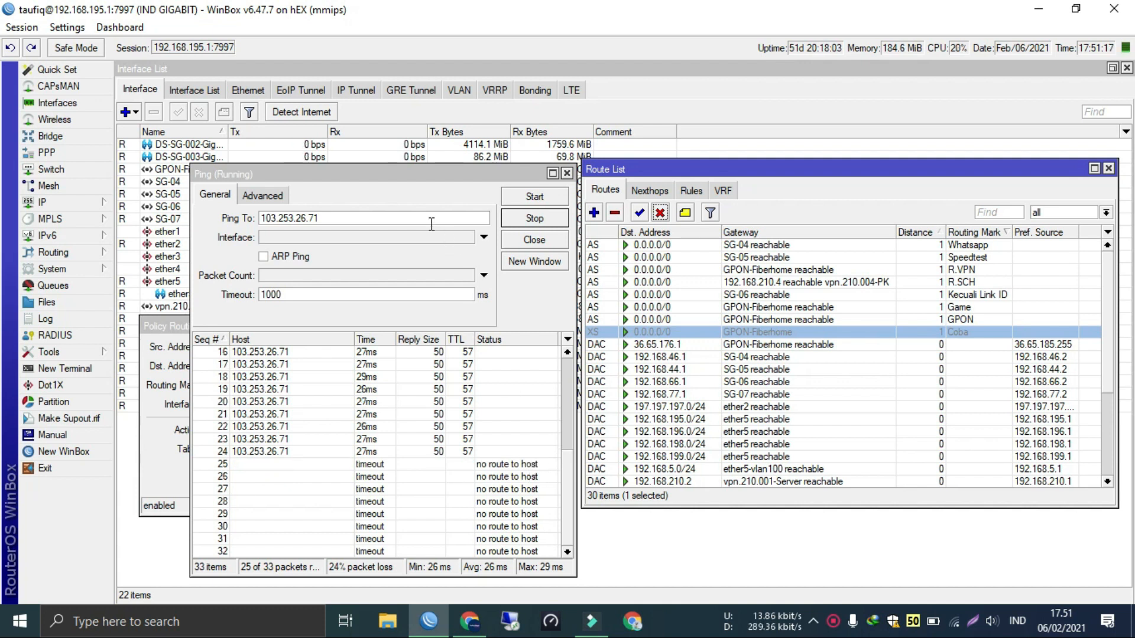
pyautogui.moveTo(342, 219); pyautogui.dragTo(248, 216)
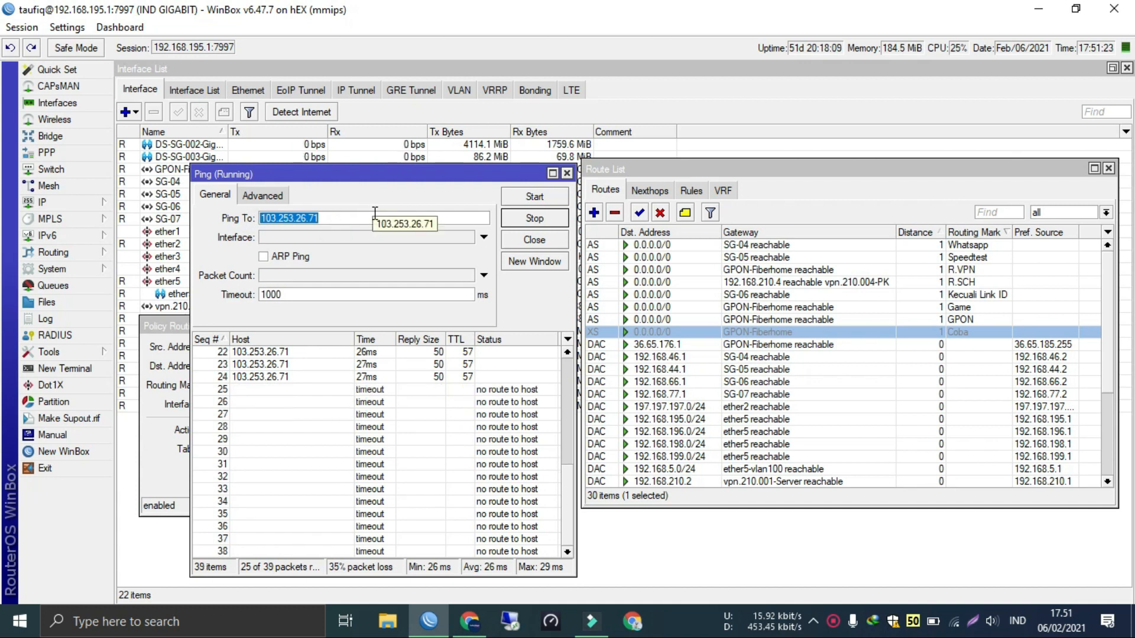
pyautogui.click(420, 218)
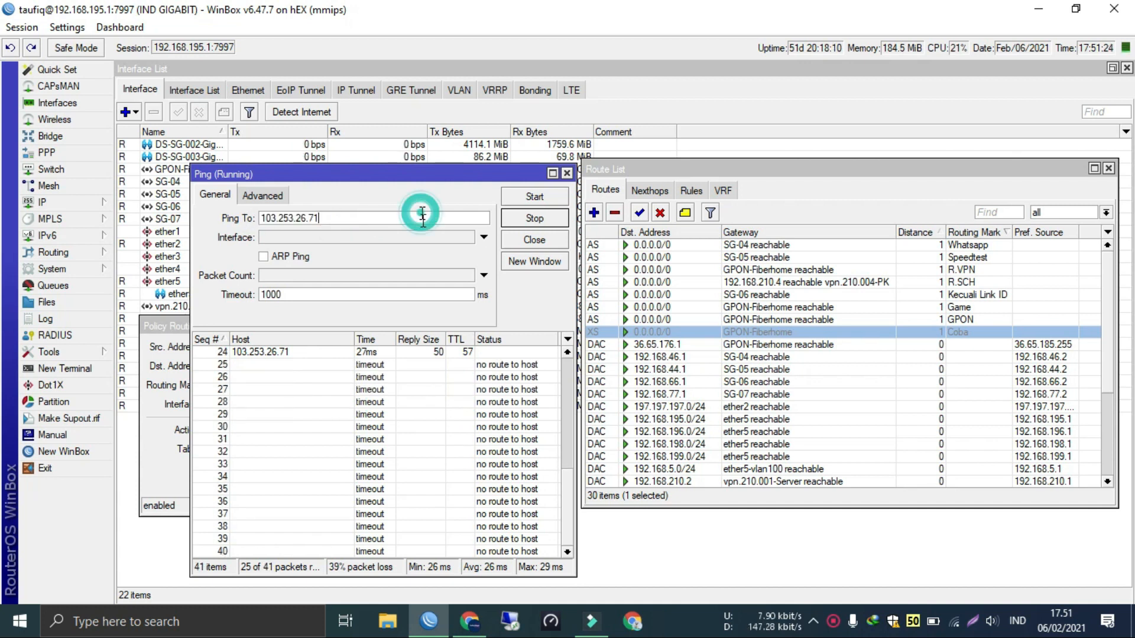
# Change the action of the policy routing rule for 103.253.26.71 to "lookup" and apply it while the ping runs
pyautogui.click(160, 324)
pyautogui.moveTo(248, 328); pyautogui.dragTo(926, 382)
pyautogui.click(958, 477)
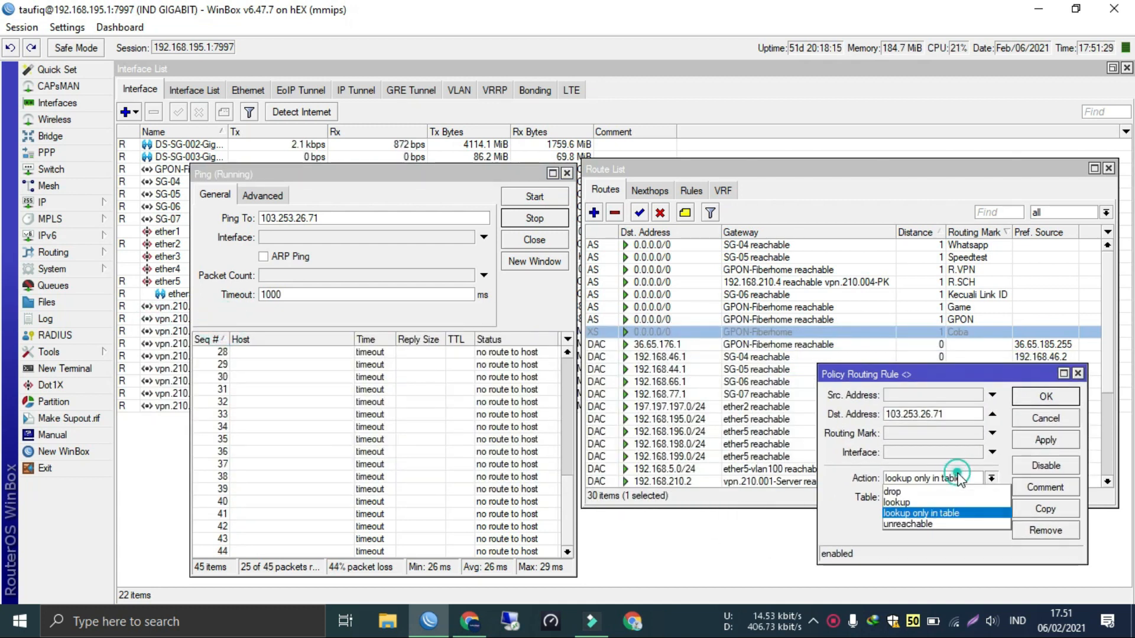
pyautogui.click(897, 502)
pyautogui.moveTo(926, 381); pyautogui.dragTo(940, 394)
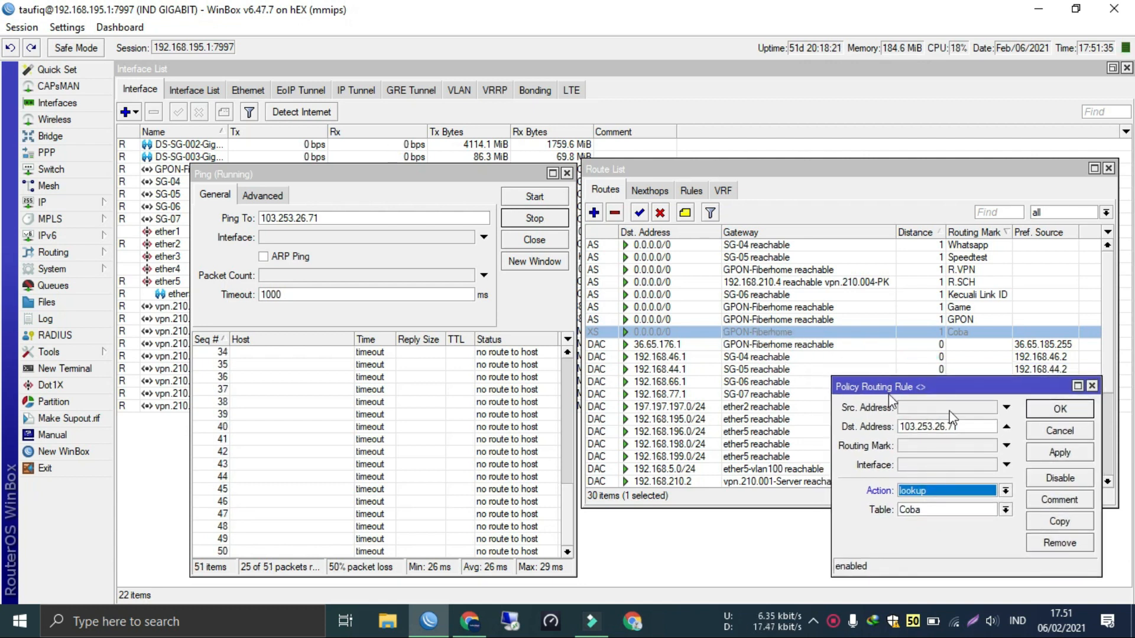
pyautogui.click(1050, 454)
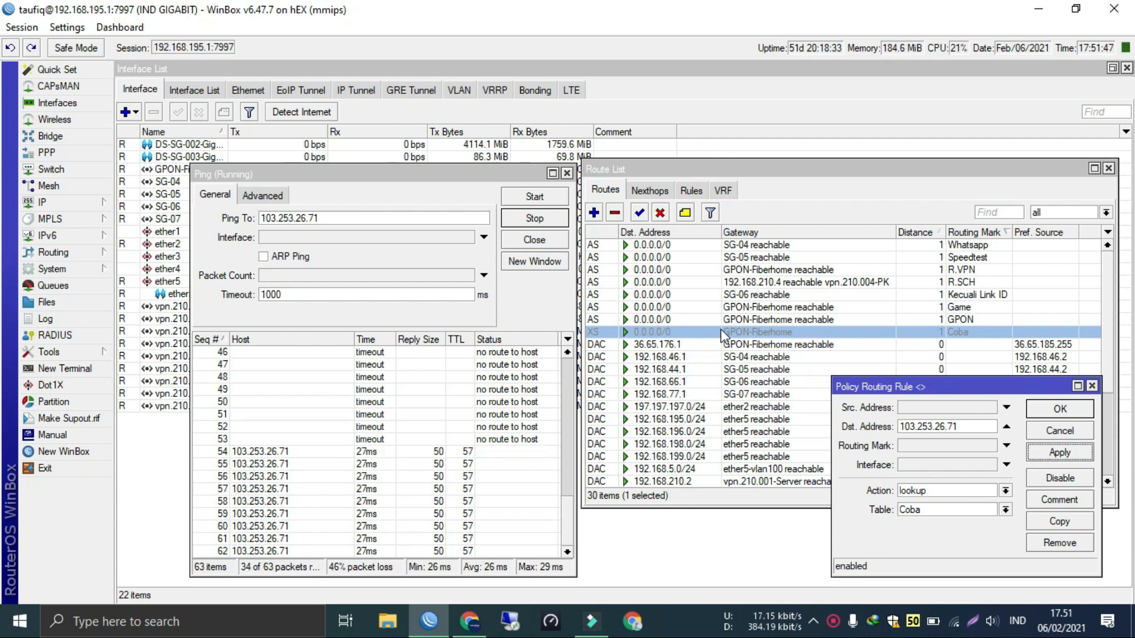
pyautogui.moveTo(873, 386); pyautogui.dragTo(876, 393)
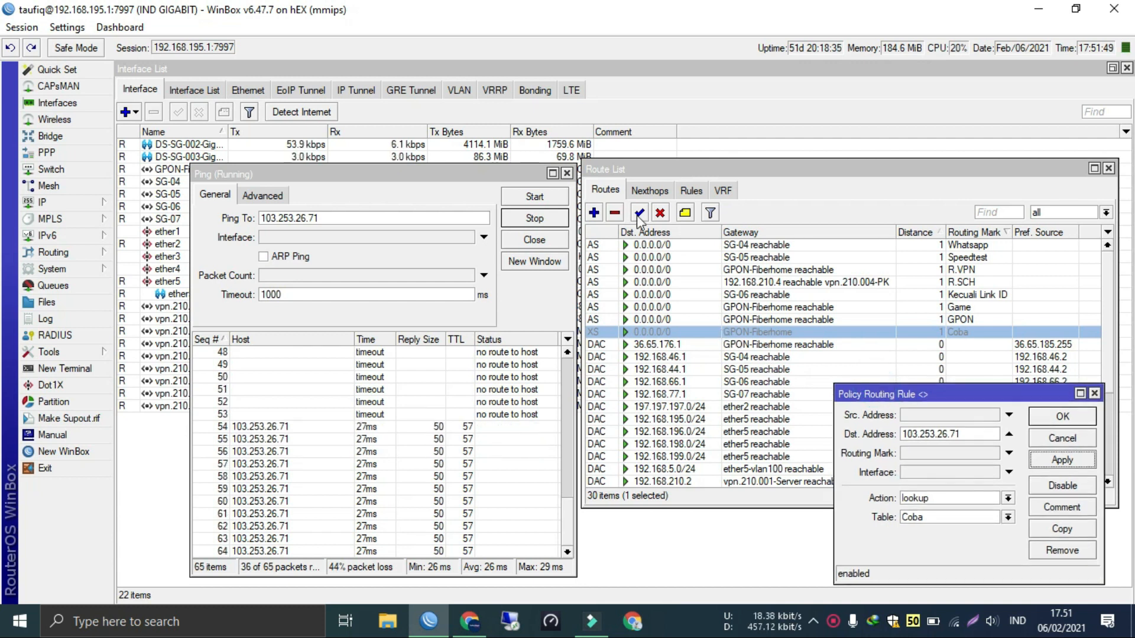
# Examine the disabled "Coba" route and the unmarked default routes via GPON-Fiberhome and 192.168.5.2 in the route list
pyautogui.click(711, 329)
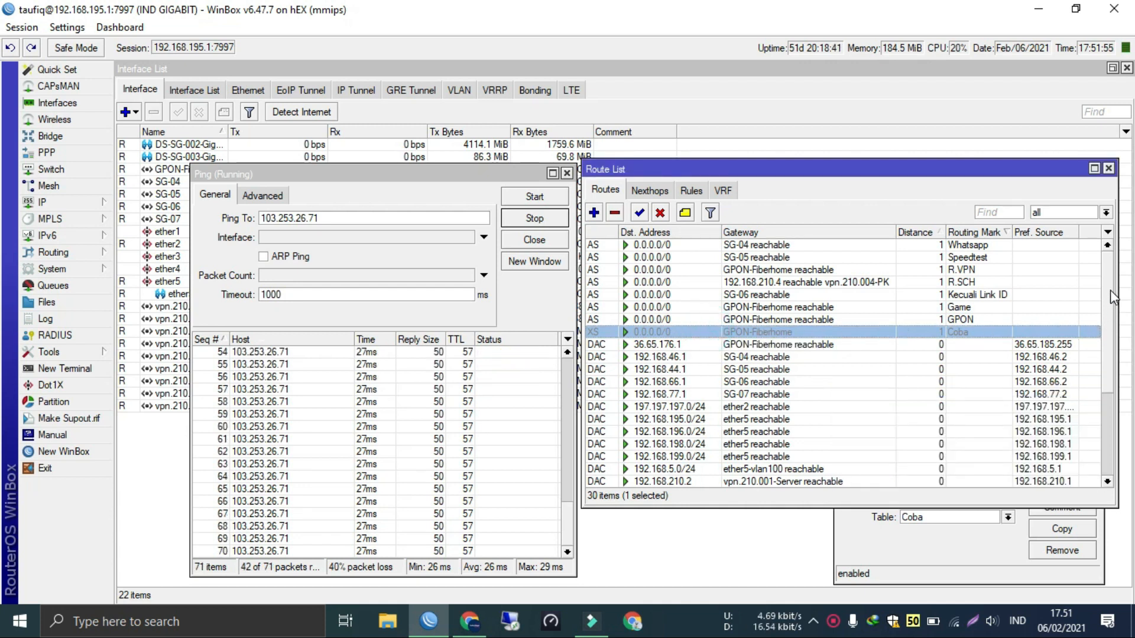
pyautogui.moveTo(1107, 286); pyautogui.dragTo(1110, 388)
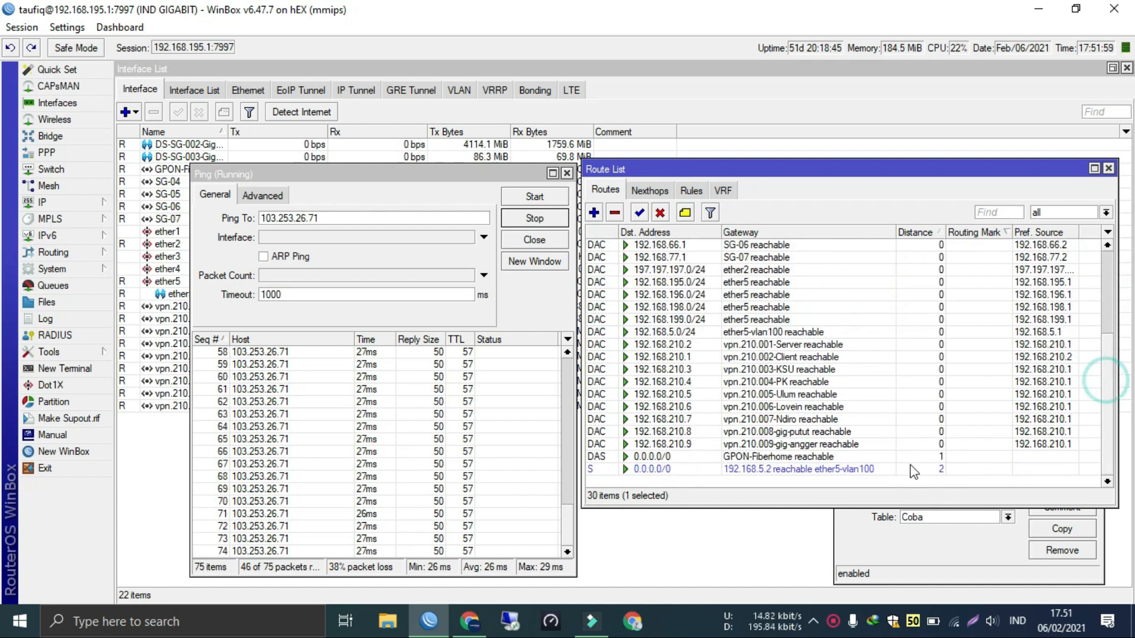
pyautogui.click(821, 467)
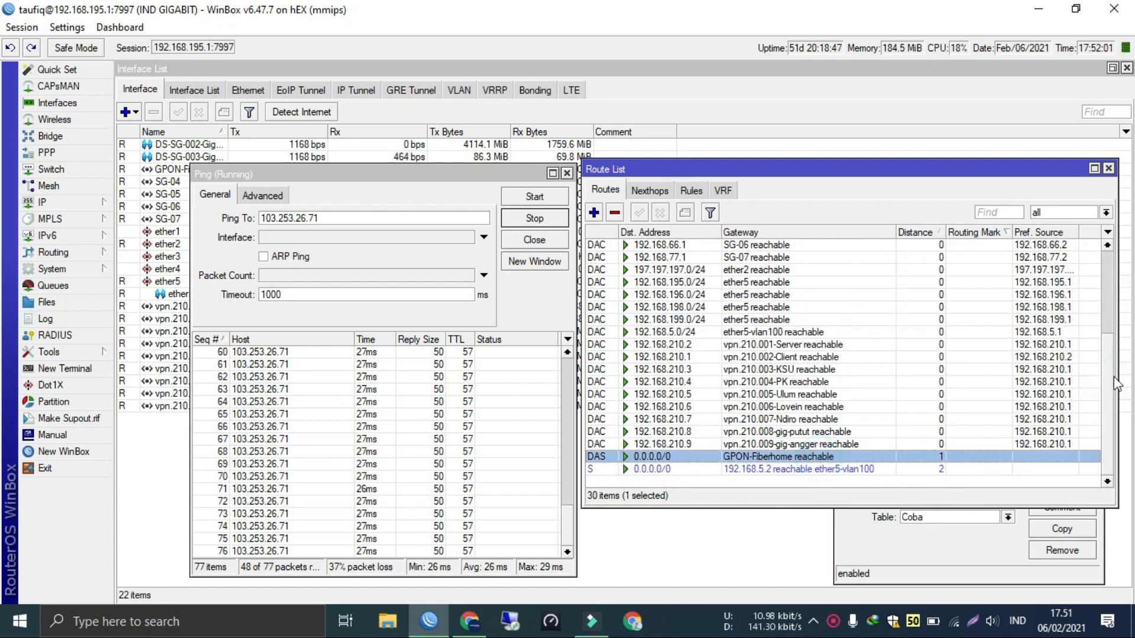
pyautogui.moveTo(1109, 372); pyautogui.dragTo(1109, 436)
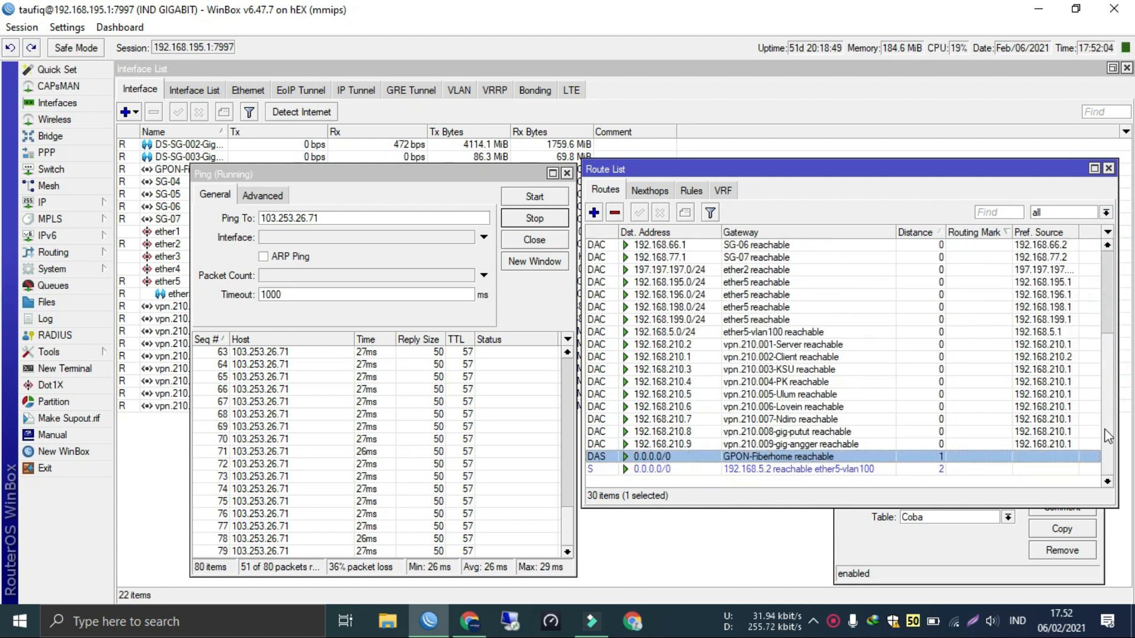
pyautogui.click(836, 469)
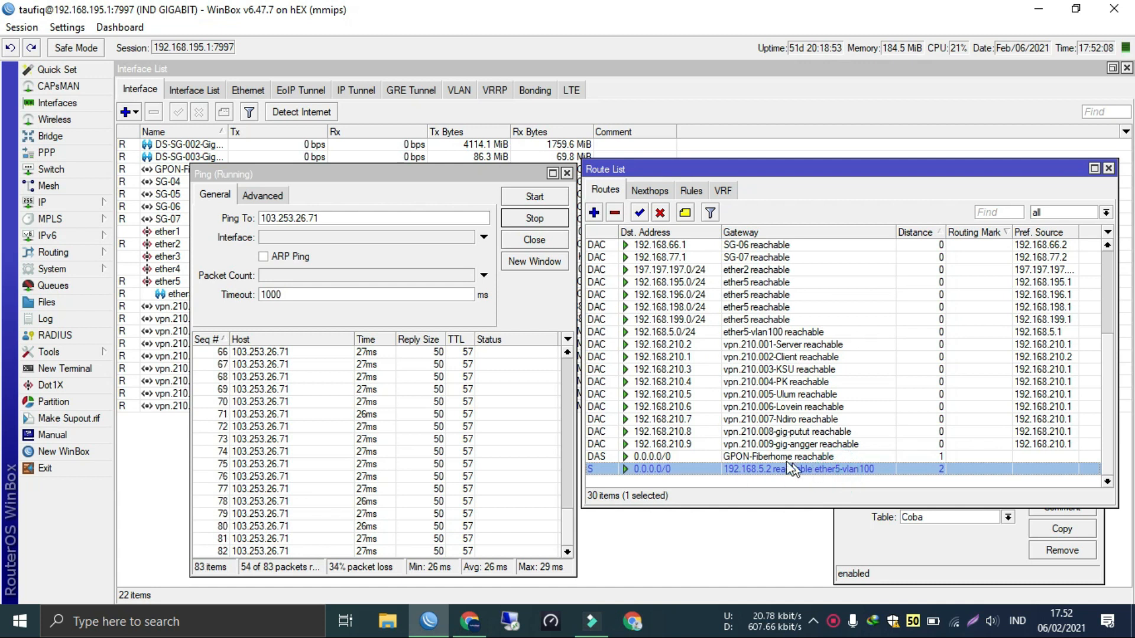
pyautogui.click(782, 474)
pyautogui.click(776, 477)
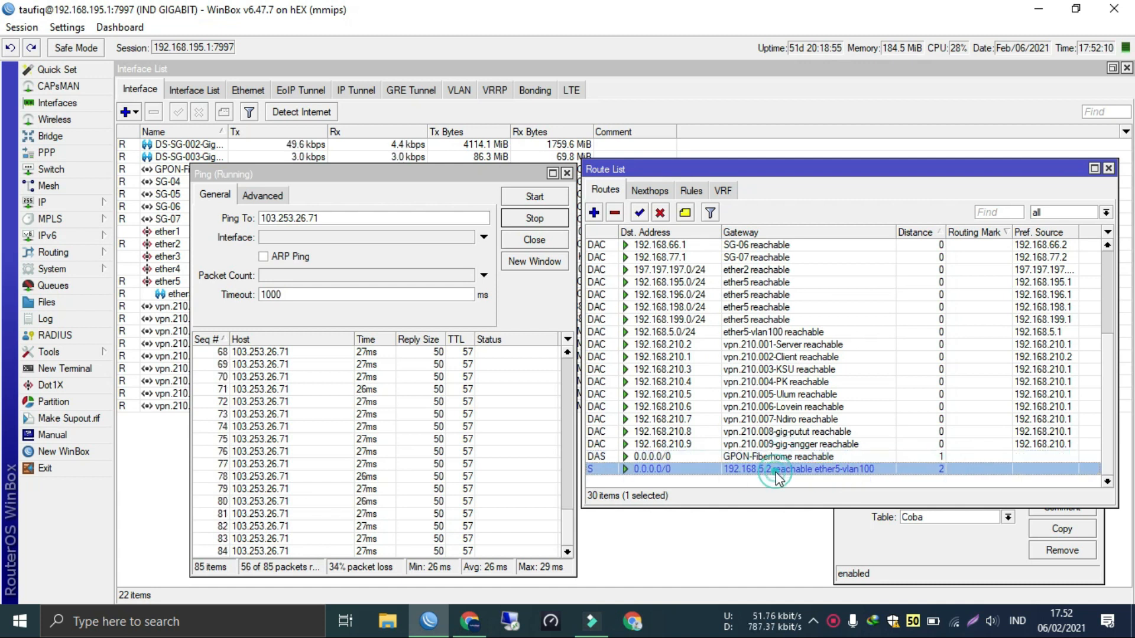
# Change the action of the policy routing rule for 103.253.26.71 to "lookup only in table" and apply it
pyautogui.click(925, 512)
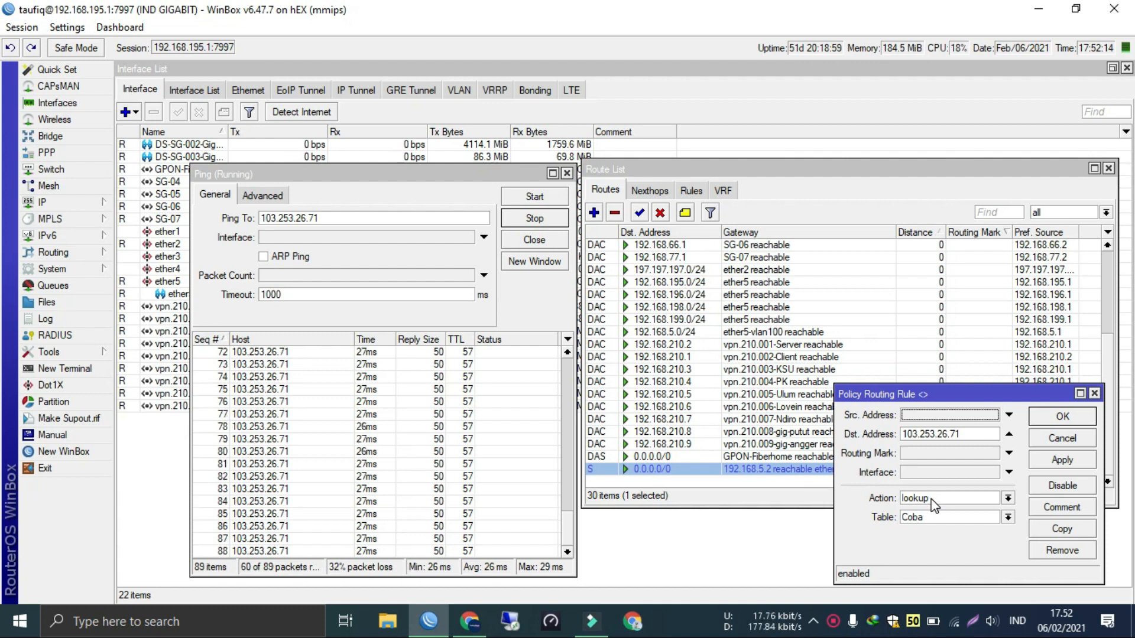
pyautogui.click(933, 501)
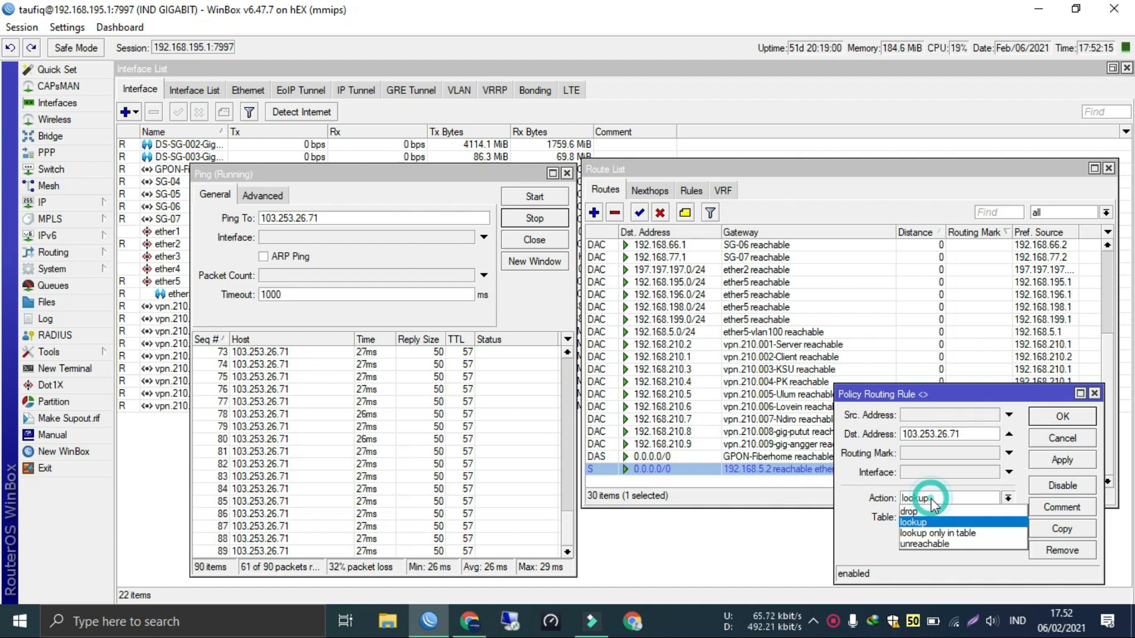
pyautogui.click(947, 533)
pyautogui.click(1042, 466)
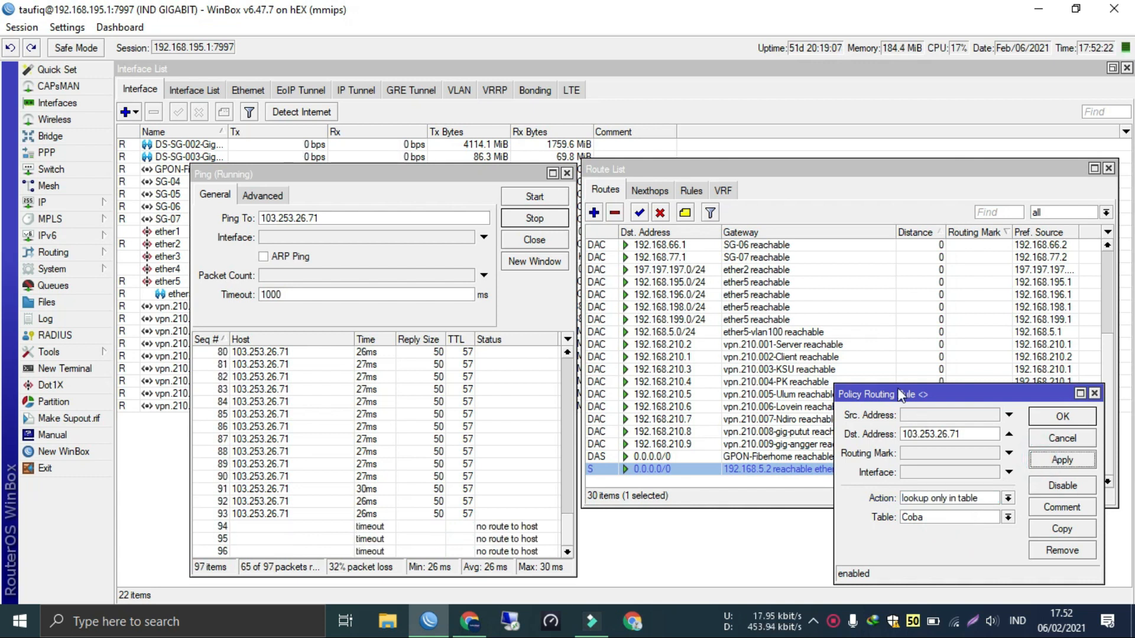
# Select the disabled "Coba" route in the route list and check it against the running ping to 103.253.26.71
pyautogui.click(801, 346)
pyautogui.moveTo(1110, 385); pyautogui.dragTo(1010, 317)
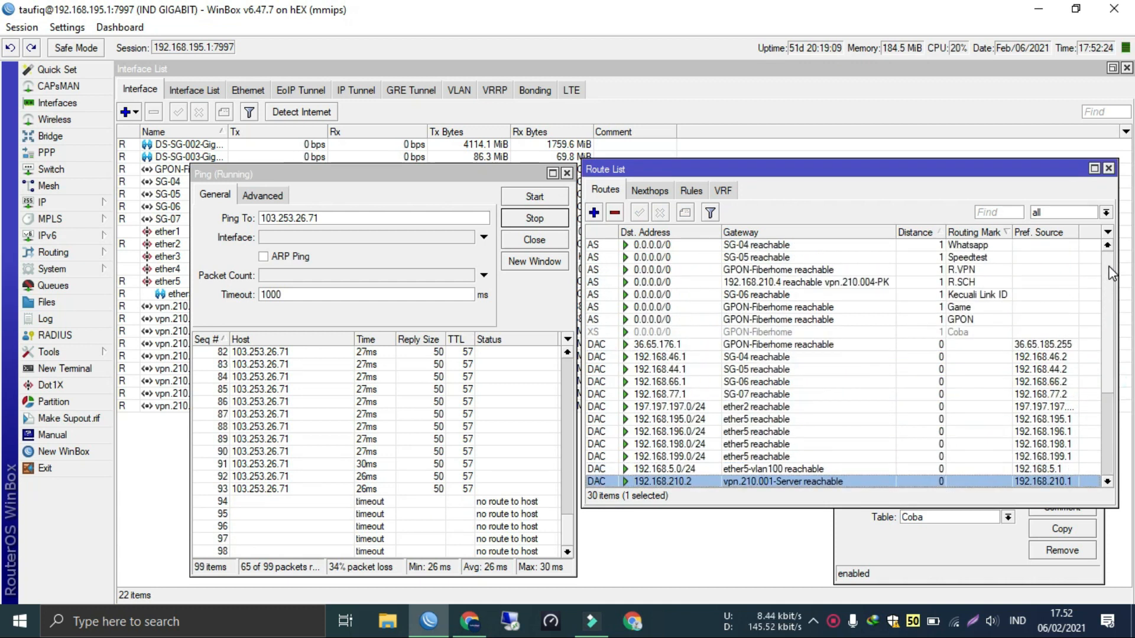
pyautogui.click(956, 333)
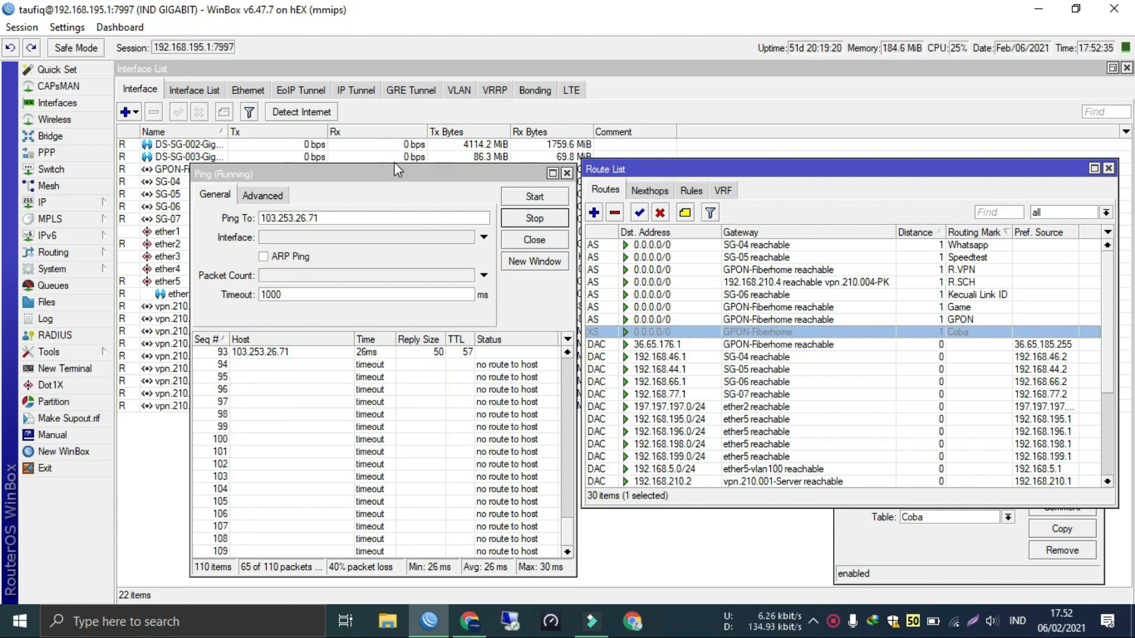
pyautogui.moveTo(392, 169); pyautogui.dragTo(363, 179)
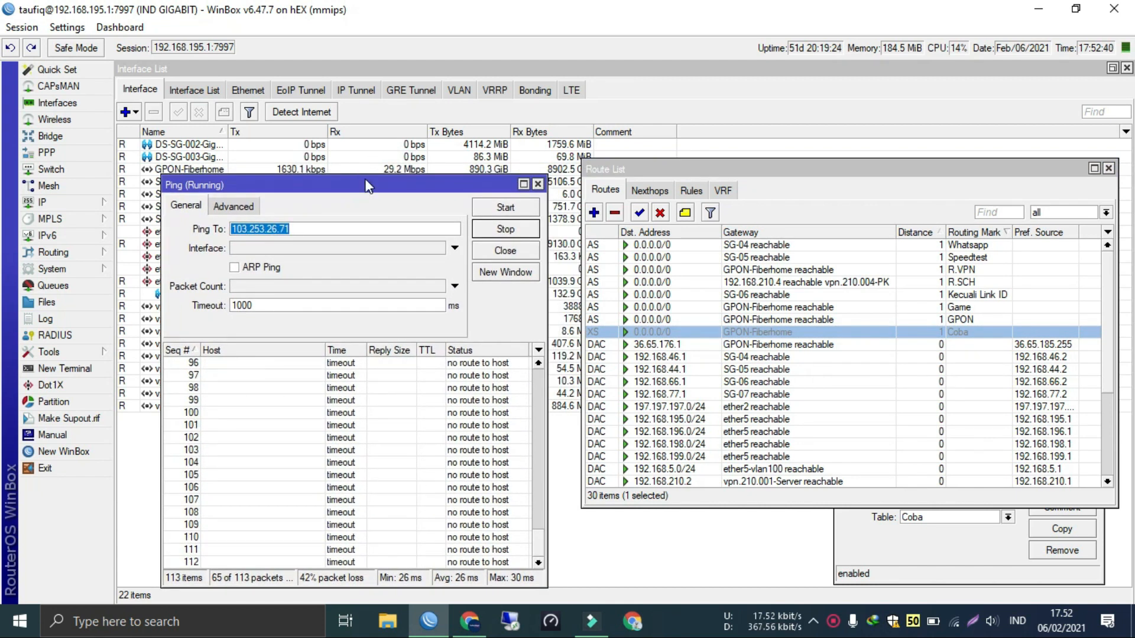